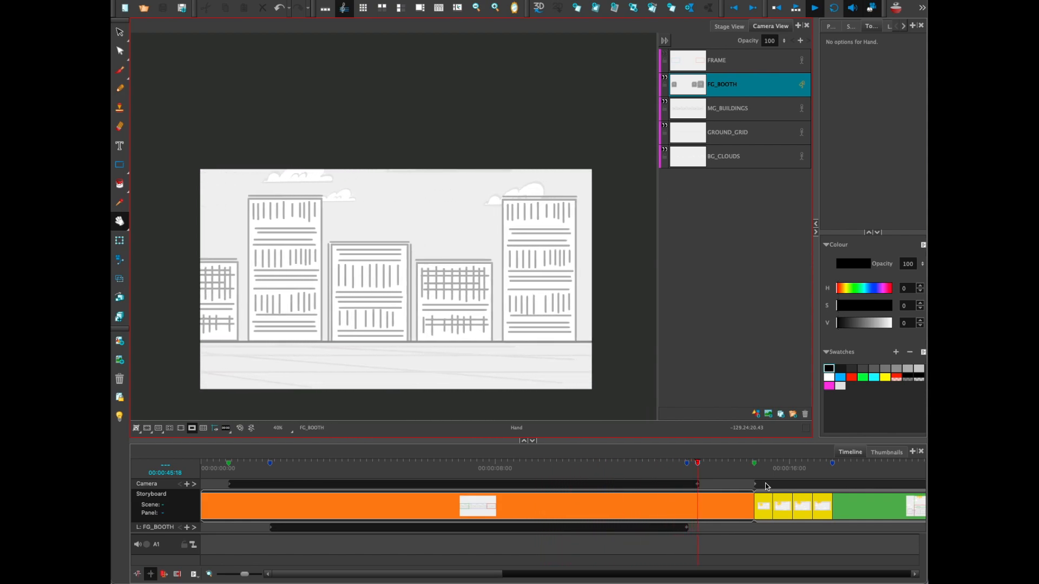
Review the existing camera move across scene 001 from its start to its stop marker, and return to the first frame
{"action": "key", "text": "space"}
{"action": "left_click", "coordinate": [765, 484]}
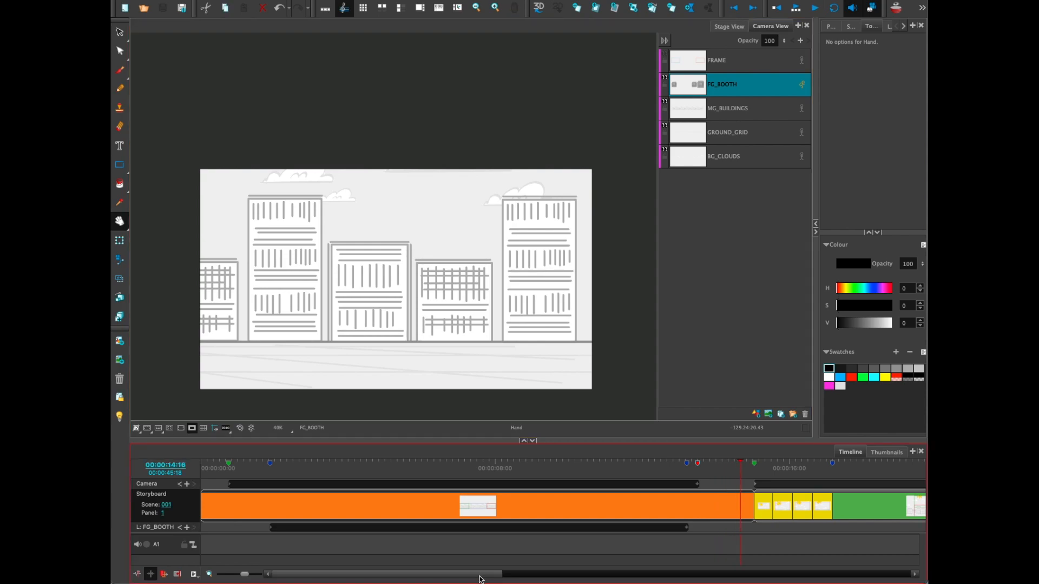
{"action": "left_click", "coordinate": [203, 467]}
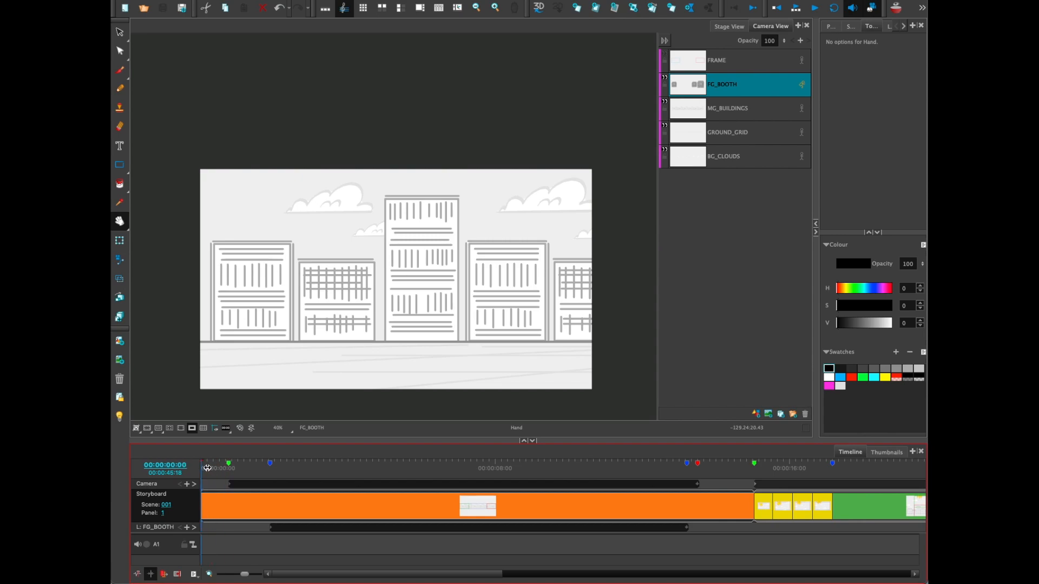
{"action": "mouse_move", "coordinate": [212, 470]}
{"action": "left_mouse_down"}
{"action": "mouse_move", "coordinate": [250, 468]}
{"action": "mouse_move", "coordinate": [210, 463]}
{"action": "left_mouse_up"}
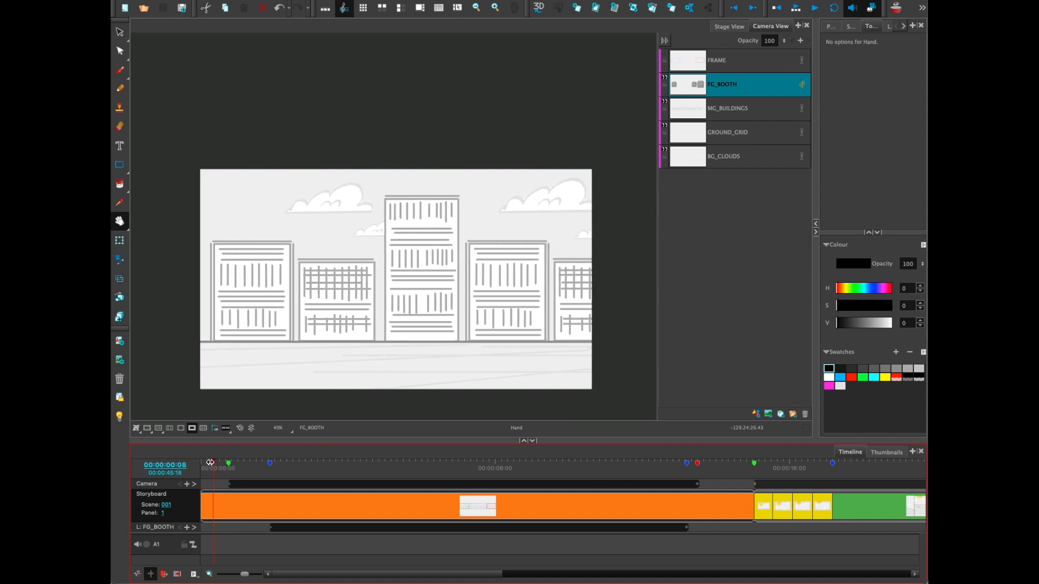
{"action": "left_click", "coordinate": [700, 464]}
{"action": "mouse_move", "coordinate": [701, 465]}
{"action": "left_mouse_down"}
{"action": "mouse_move", "coordinate": [757, 465]}
{"action": "mouse_move", "coordinate": [709, 466]}
{"action": "left_mouse_up"}
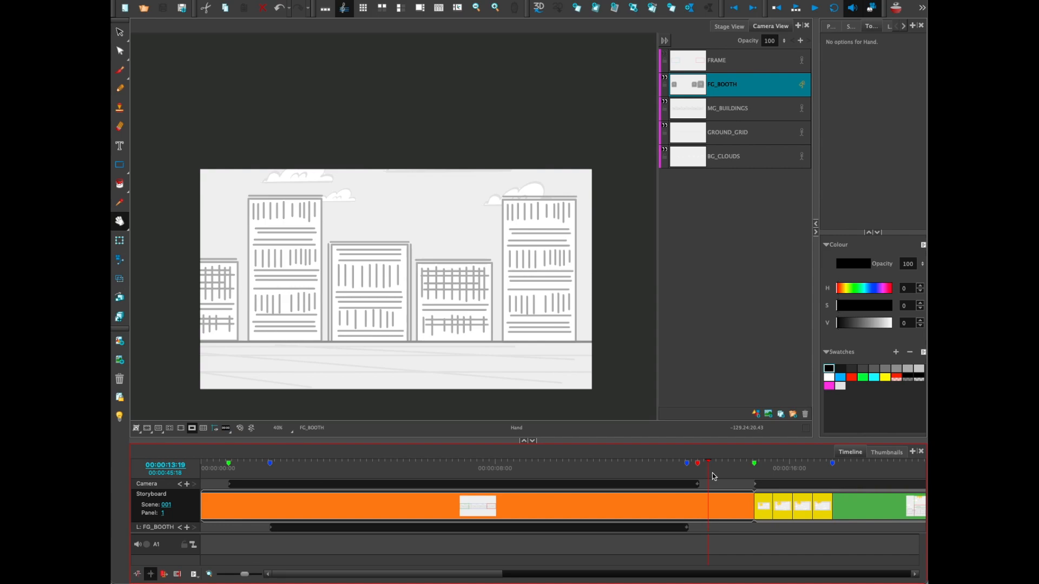
{"action": "key", "text": "Home"}
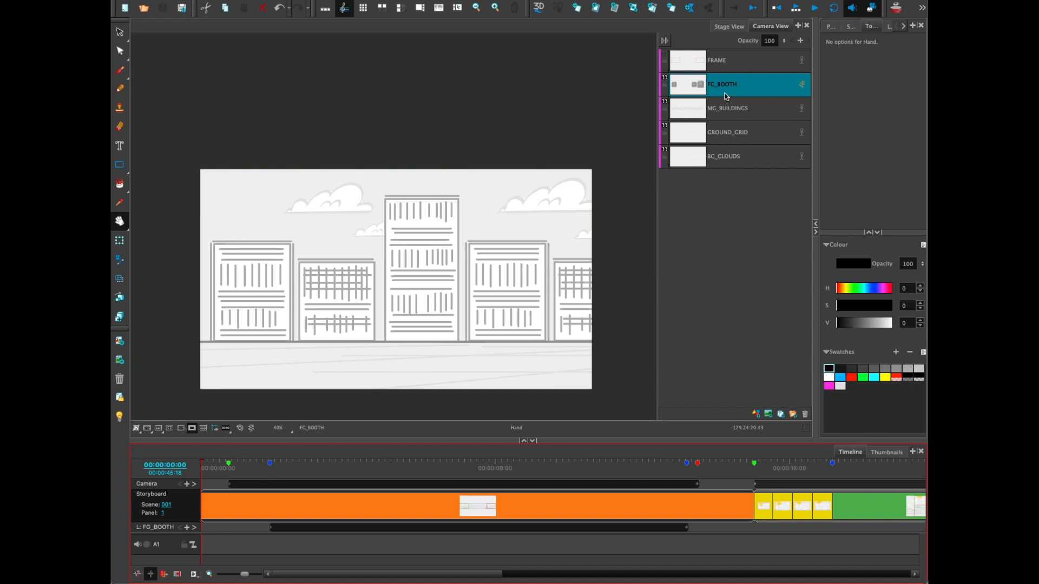
Turn off animation on the FG_BOOTH layer
{"action": "left_click", "coordinate": [803, 85]}
{"action": "left_click", "coordinate": [802, 85]}
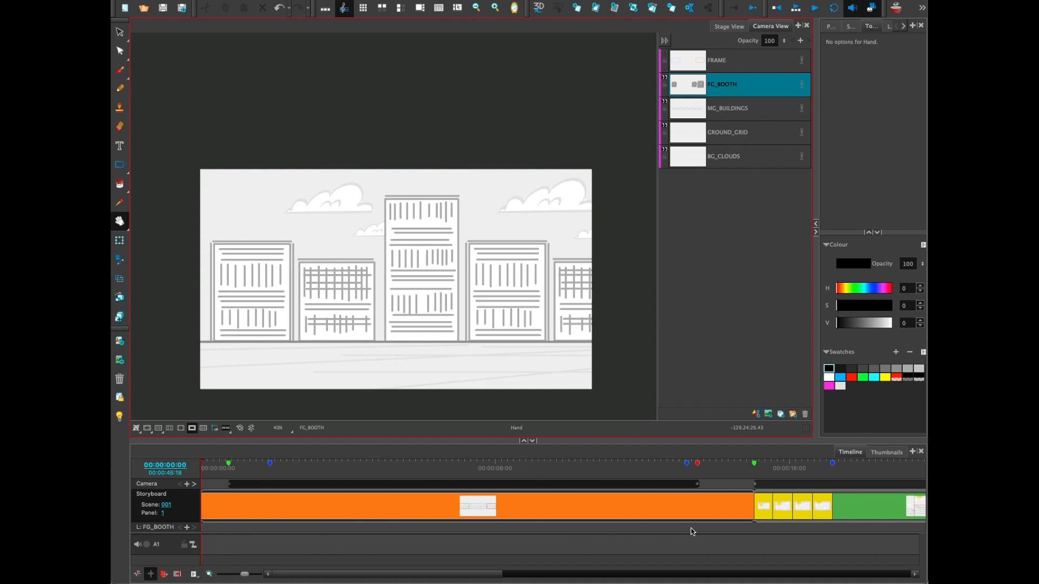
{"action": "left_click", "coordinate": [697, 483]}
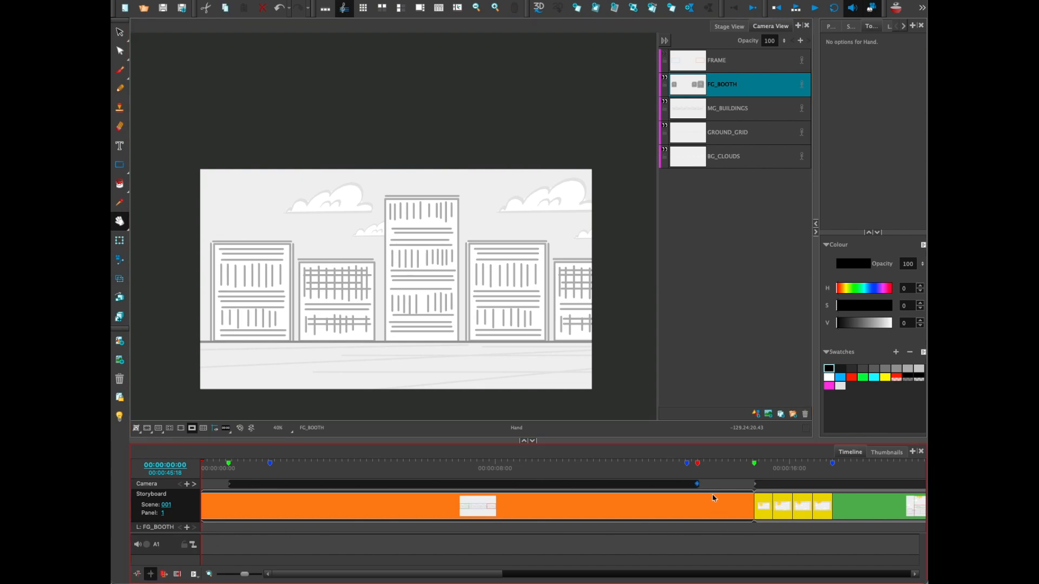
{"action": "key", "text": "Delete"}
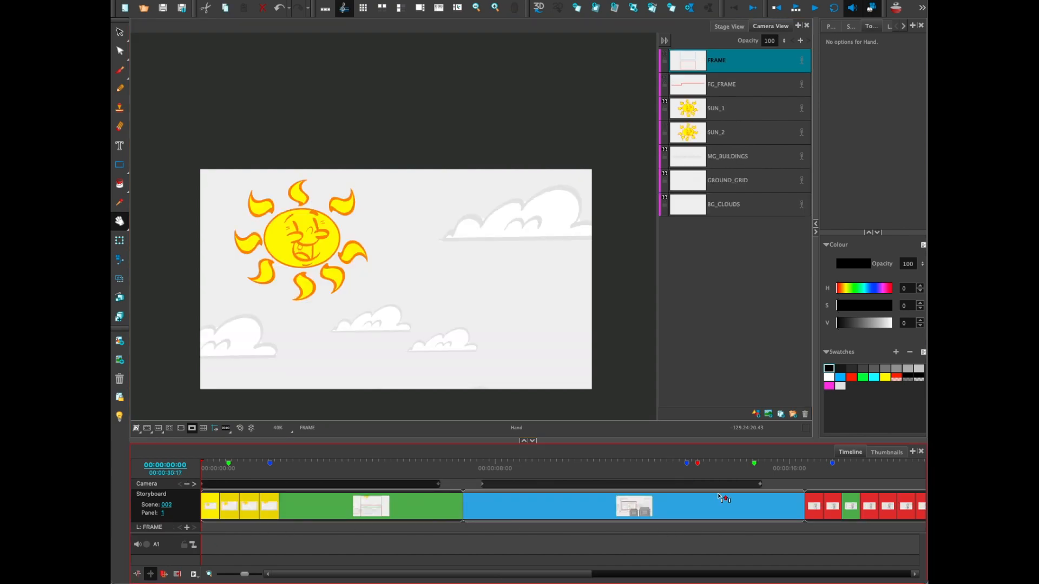
{"action": "key", "text": "ctrl+z"}
Delete the existing start and end camera keyframes from the scene 001 camera track
{"action": "left_click", "coordinate": [697, 484]}
{"action": "key", "text": "Delete"}
{"action": "left_click", "coordinate": [229, 484]}
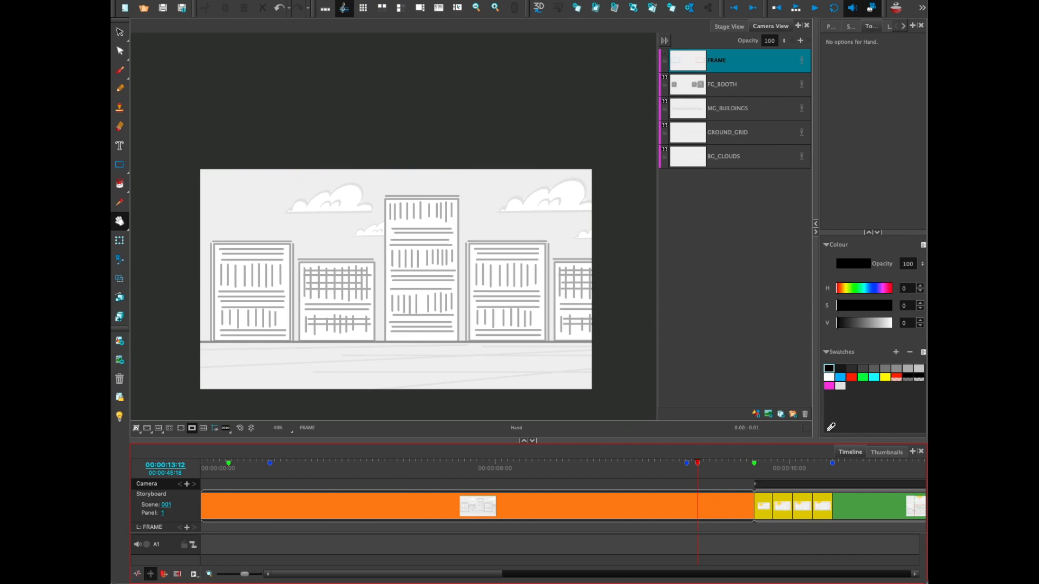
Turn off the camera mask and show the FRAME layer's start and end frames over the full-width city background
{"action": "left_click", "coordinate": [192, 429]}
{"action": "key", "text": "1"}
{"action": "key", "text": "1"}
{"action": "key", "text": "1"}
{"action": "left_click_drag", "start_coordinate": [601, 377], "coordinate": [508, 378]}
{"action": "key", "text": "1"}
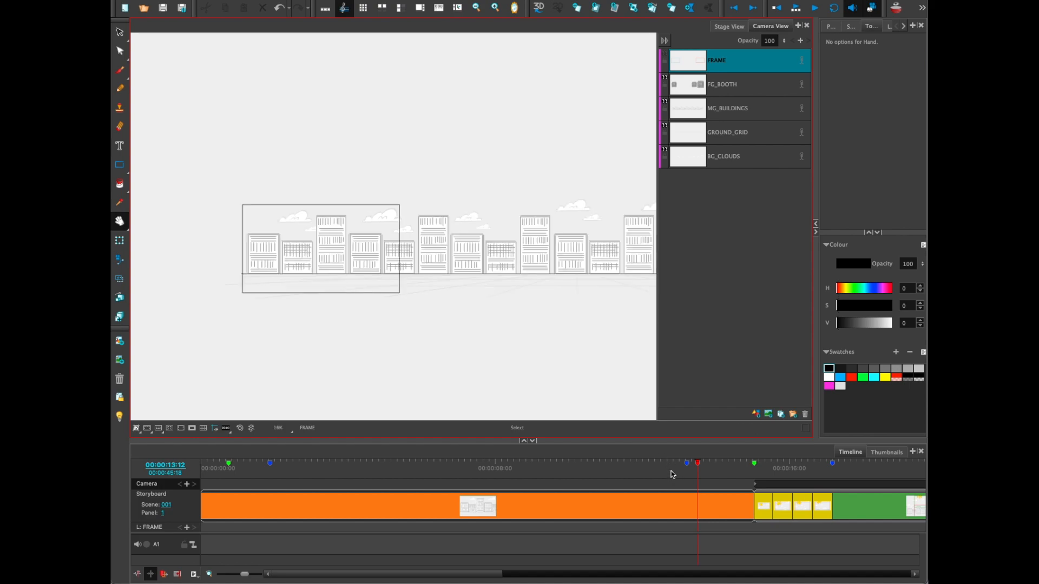
{"action": "key", "text": "1"}
{"action": "left_click_drag", "start_coordinate": [584, 339], "coordinate": [501, 384]}
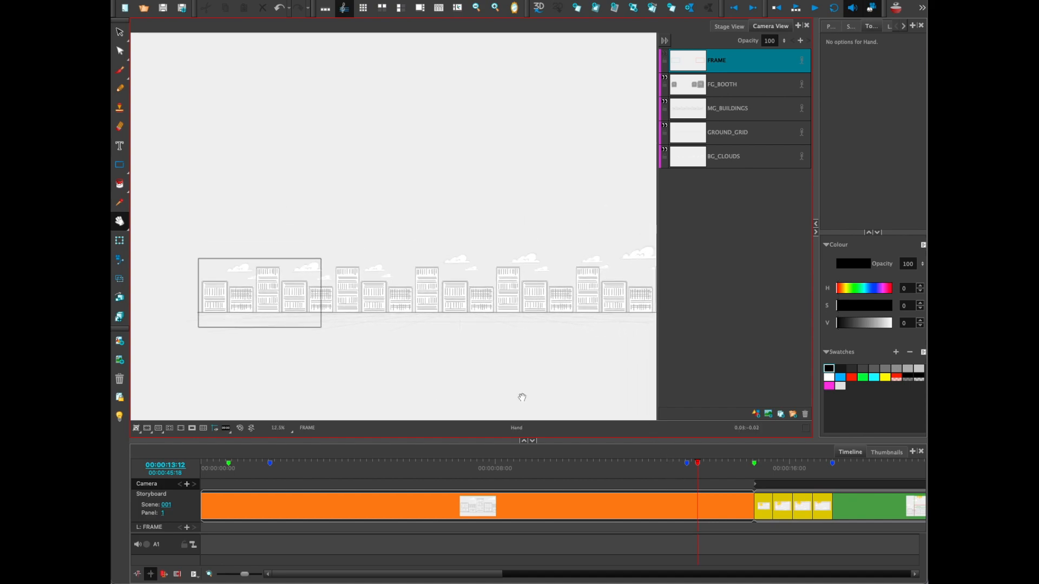
{"action": "mouse_move", "coordinate": [505, 366]}
{"action": "left_mouse_down"}
{"action": "mouse_move", "coordinate": [420, 348]}
{"action": "mouse_move", "coordinate": [450, 368]}
{"action": "mouse_move", "coordinate": [535, 368]}
{"action": "mouse_move", "coordinate": [514, 384]}
{"action": "left_mouse_up"}
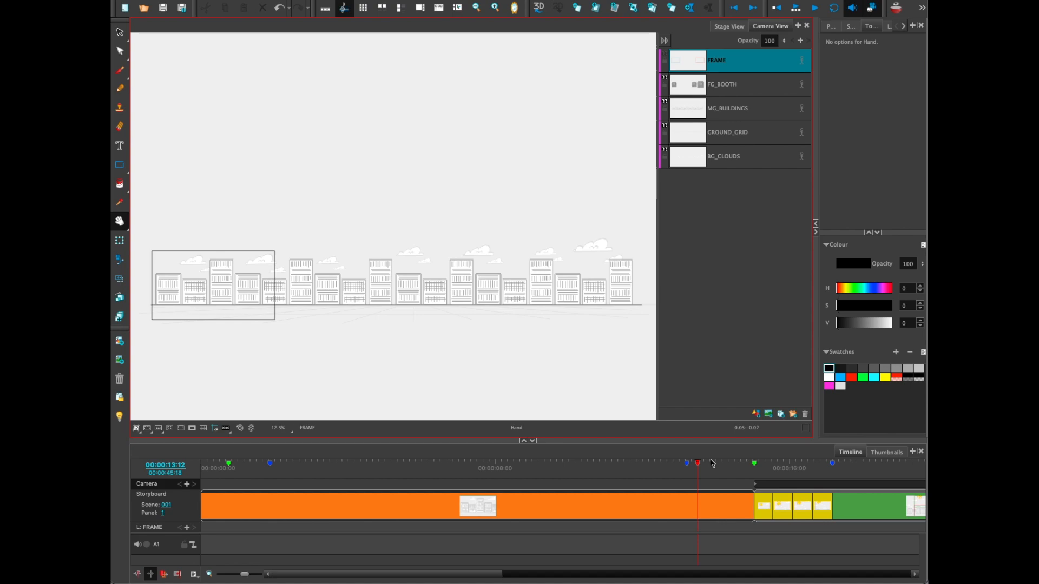
{"action": "left_click_drag", "start_coordinate": [415, 348], "coordinate": [542, 384]}
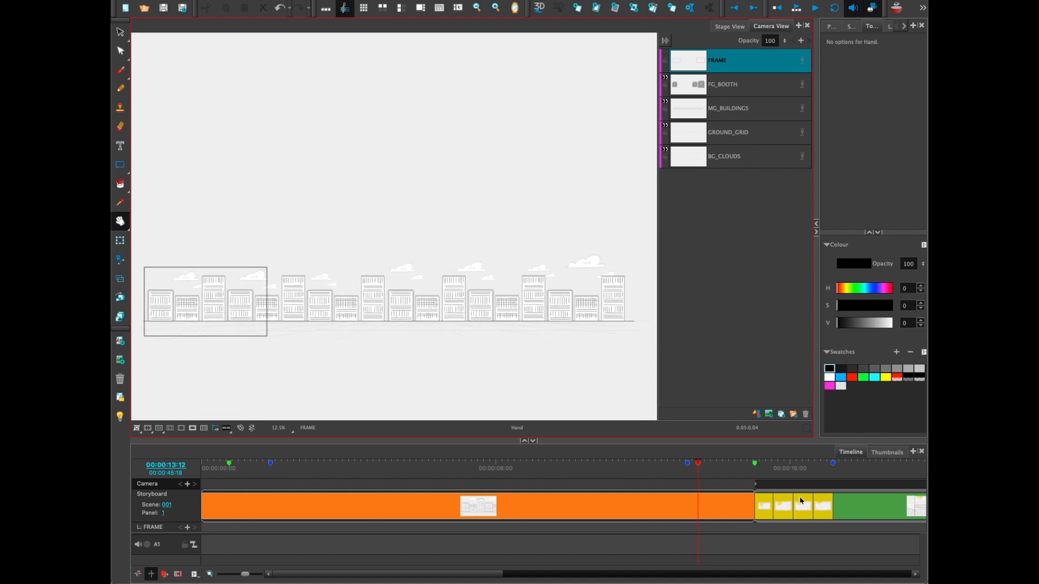
{"action": "left_click", "coordinate": [665, 54]}
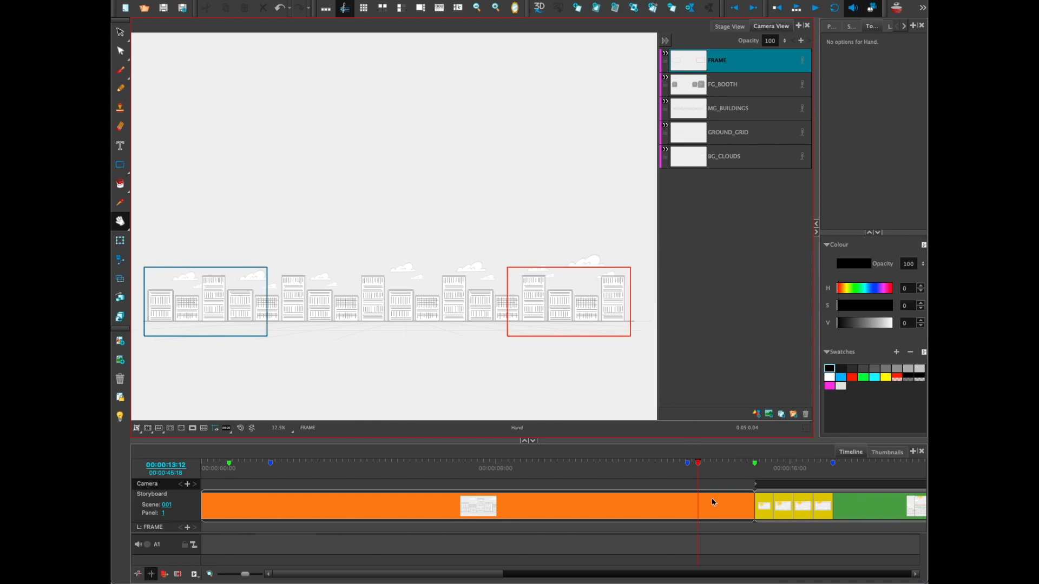
{"action": "left_click_drag", "start_coordinate": [443, 388], "coordinate": [452, 386]}
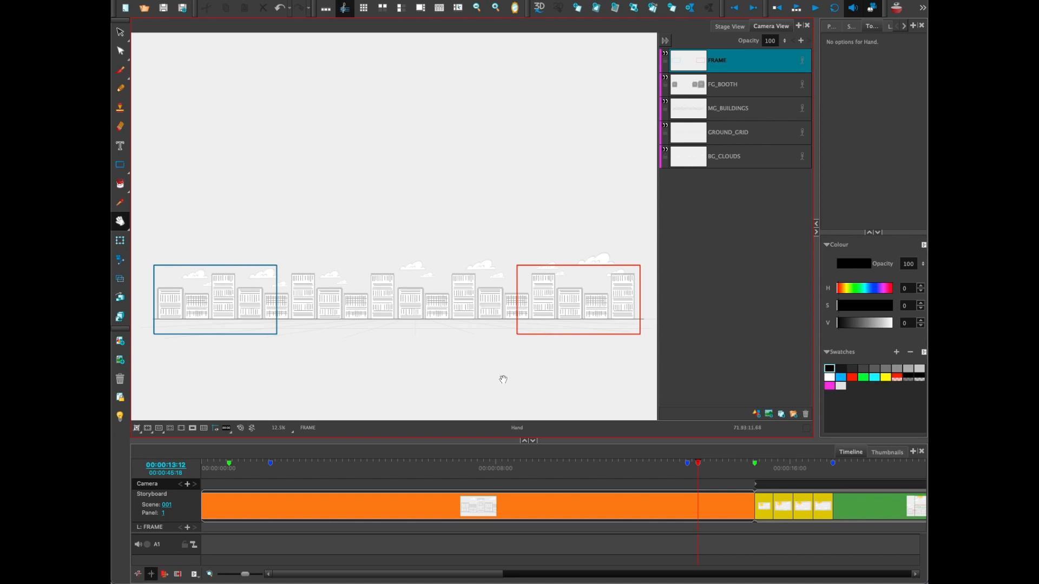
Move the green start marker to 00:00:00:21 and name it CAM START
{"action": "left_click", "coordinate": [557, 463]}
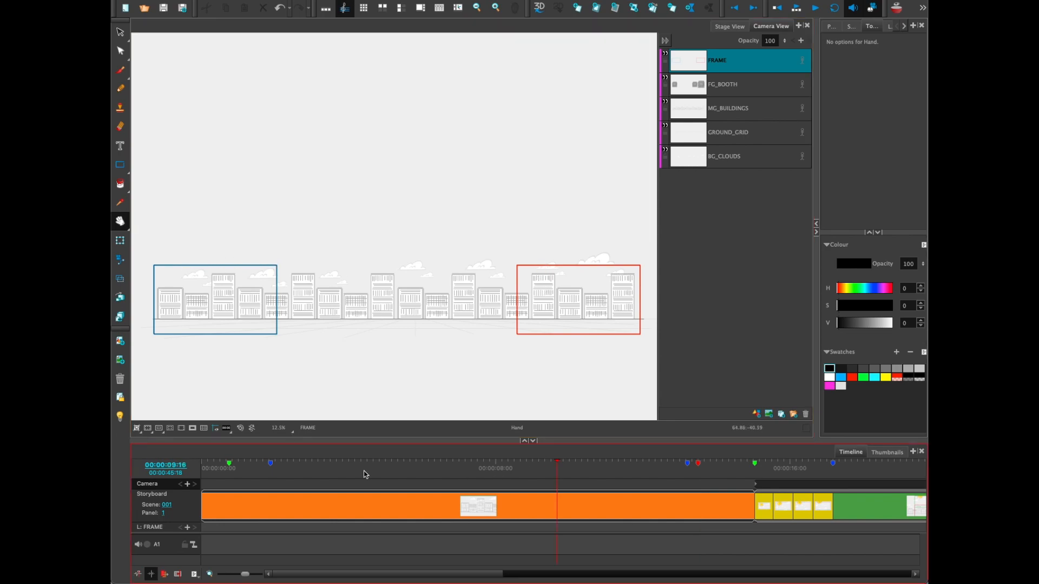
{"action": "left_click", "coordinate": [229, 465]}
{"action": "left_click", "coordinate": [237, 465]}
{"action": "left_click", "coordinate": [233, 466]}
{"action": "double_click", "coordinate": [234, 465]}
{"action": "left_click_drag", "start_coordinate": [568, 195], "coordinate": [566, 175]}
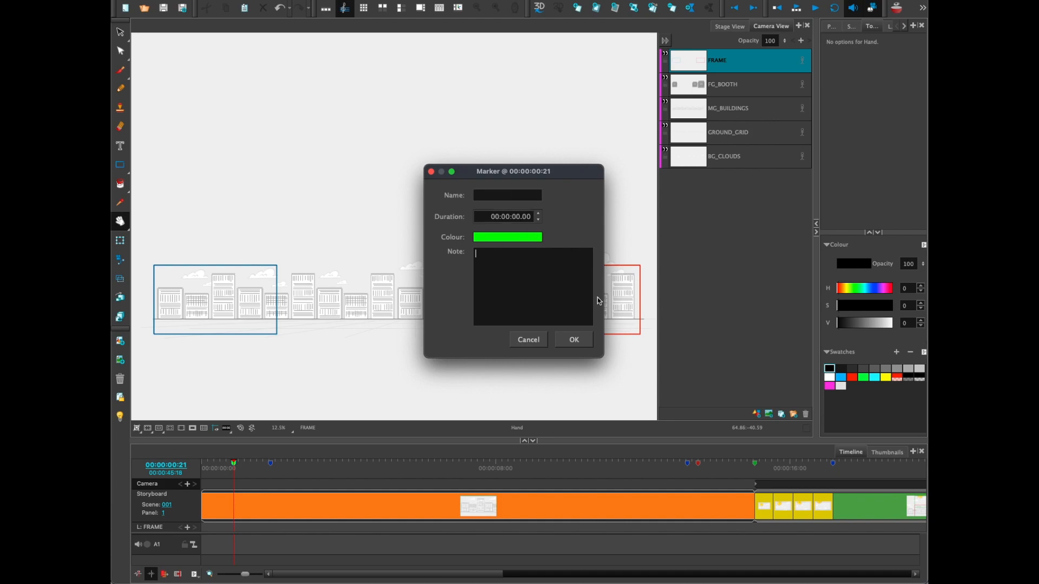
{"action": "left_click", "coordinate": [505, 196]}
{"action": "type", "text": "CAM START"}
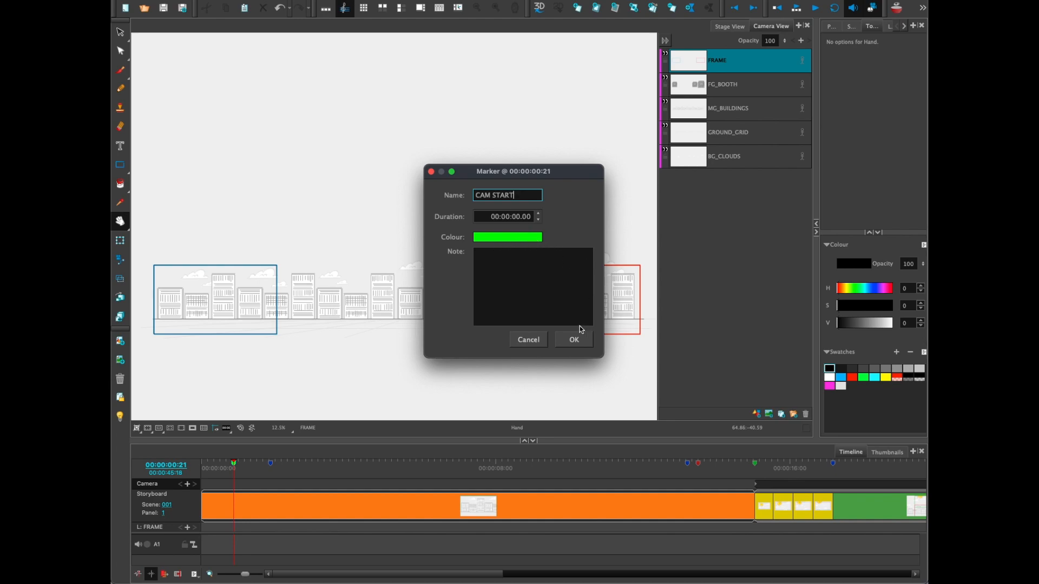
{"action": "left_click", "coordinate": [572, 340]}
Name the red marker at 00:00:13:12 CAM STOP
{"action": "left_click", "coordinate": [699, 465]}
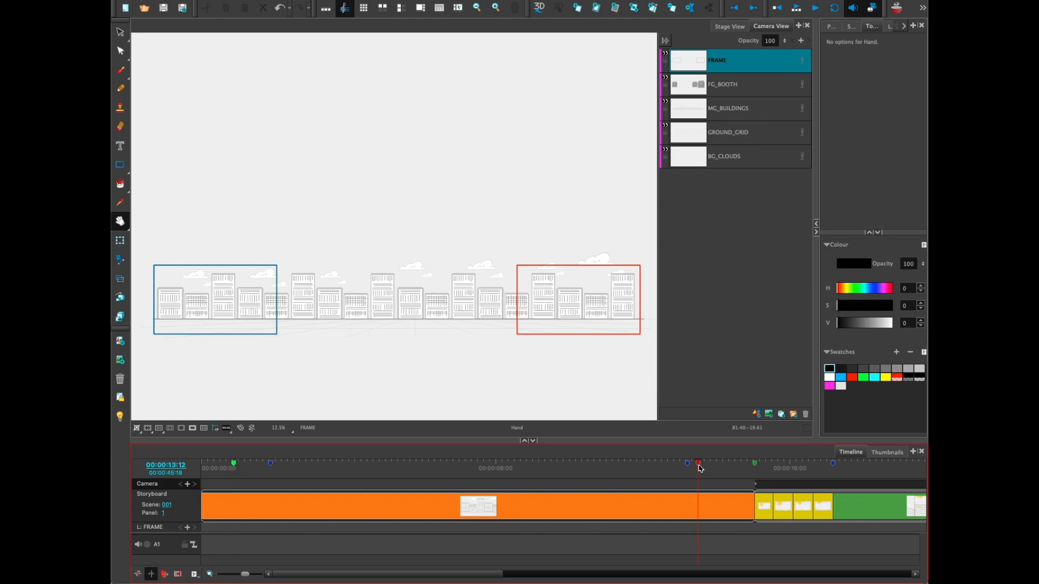
{"action": "key", "text": "m"}
{"action": "left_click", "coordinate": [489, 212]}
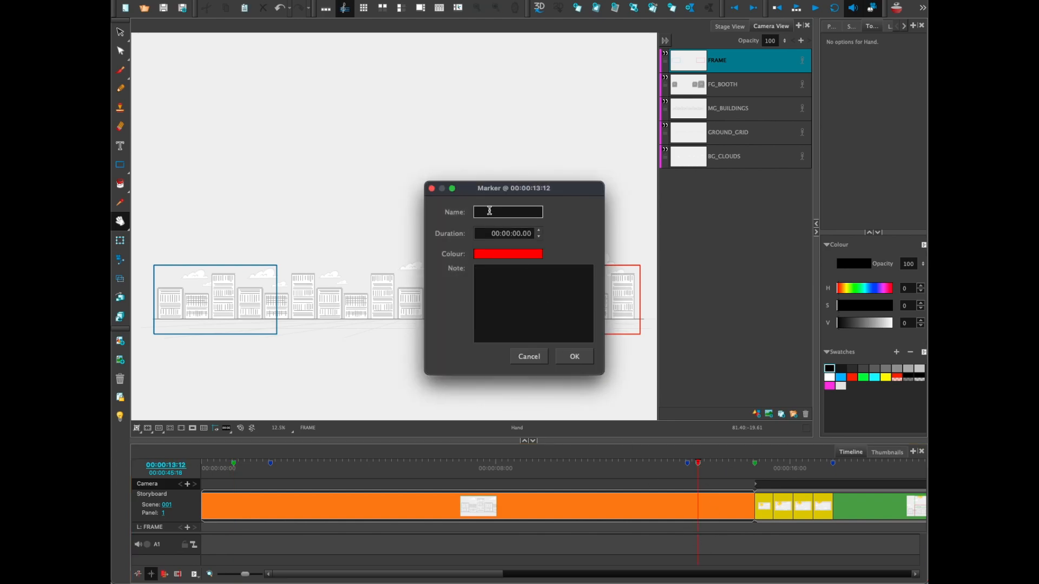
{"action": "type", "text": "CAM STOP"}
{"action": "left_click", "coordinate": [577, 357]}
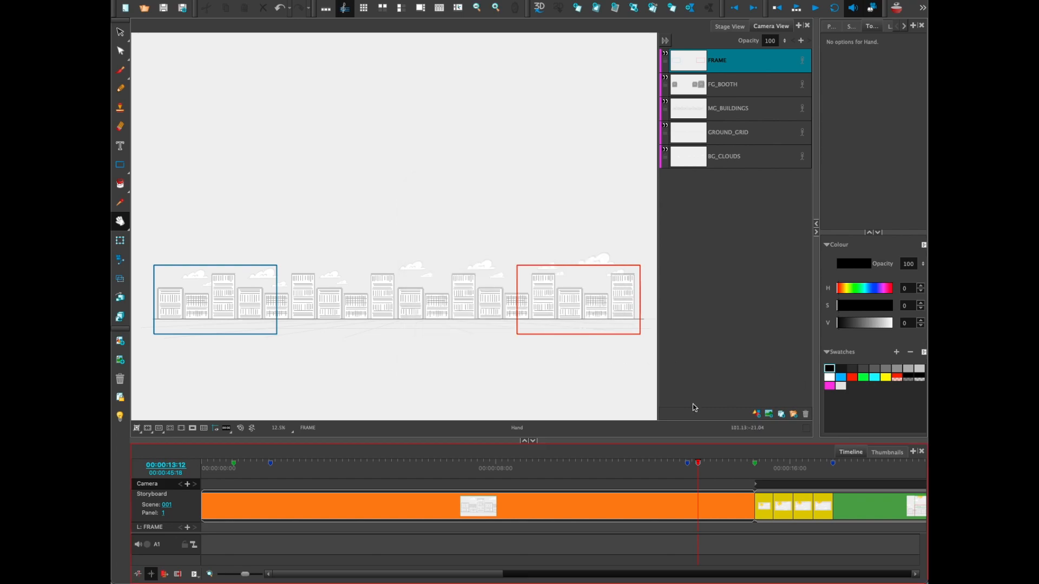
{"action": "left_click", "coordinate": [299, 462]}
{"action": "left_click_drag", "start_coordinate": [300, 467], "coordinate": [300, 466]}
{"action": "right_click", "coordinate": [301, 467]}
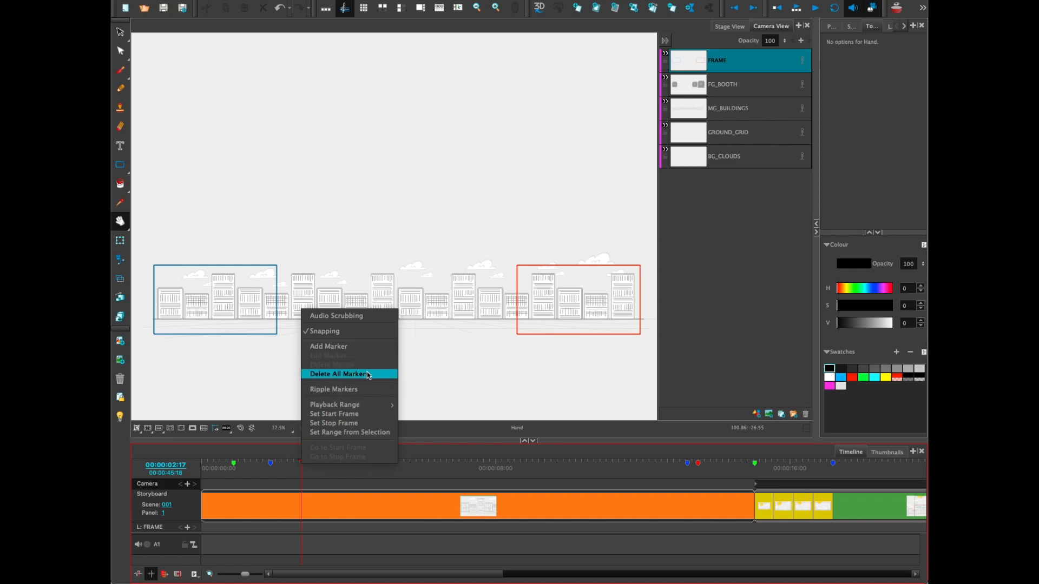
{"action": "left_click", "coordinate": [414, 469]}
Add a camera keyframe at the CAM START marker, 00:00:00:21, with the Camera Transform tool active
{"action": "left_click", "coordinate": [235, 469]}
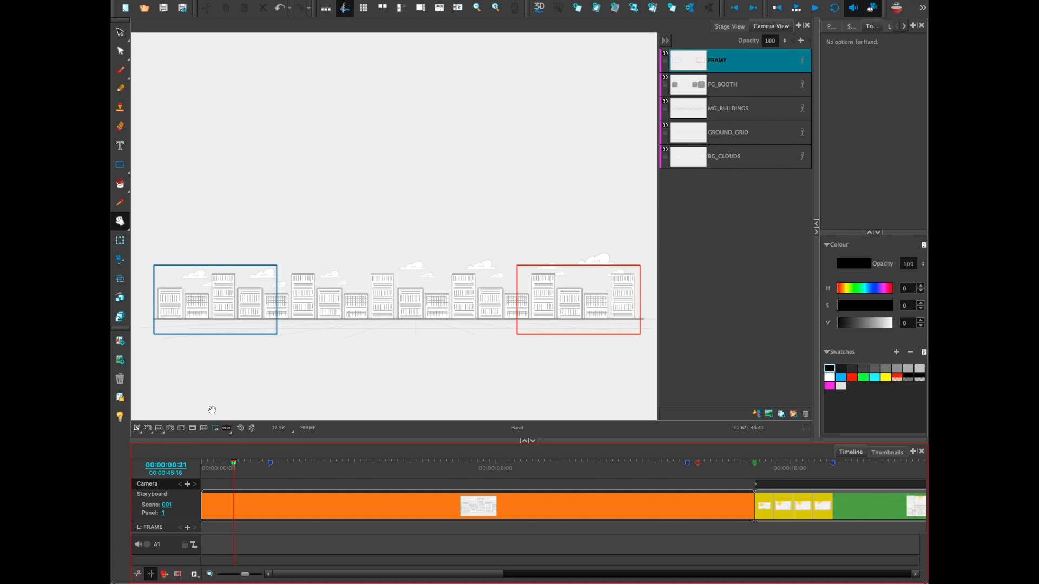
{"action": "left_click", "coordinate": [120, 259]}
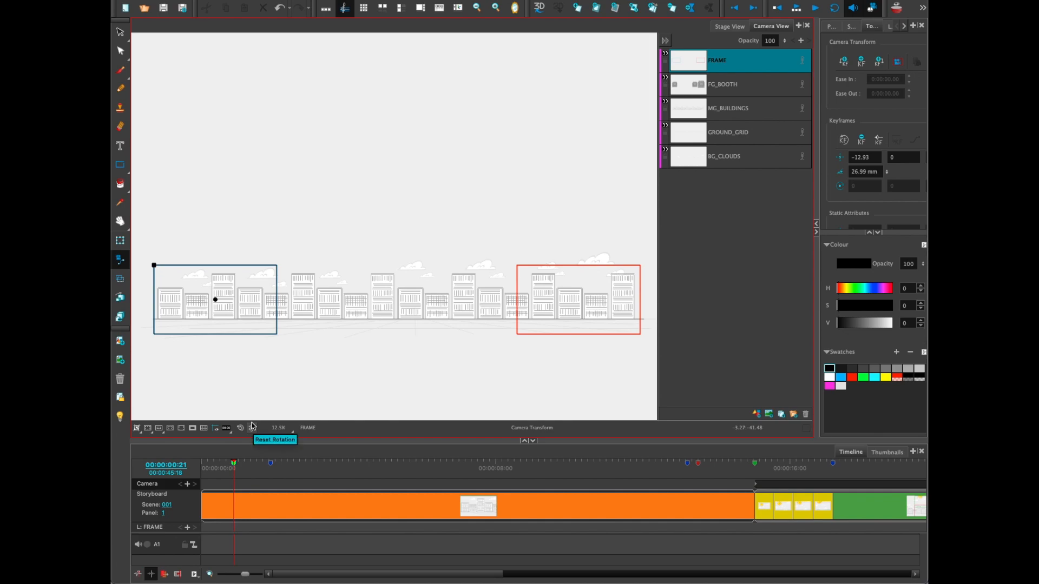
{"action": "left_click", "coordinate": [191, 503]}
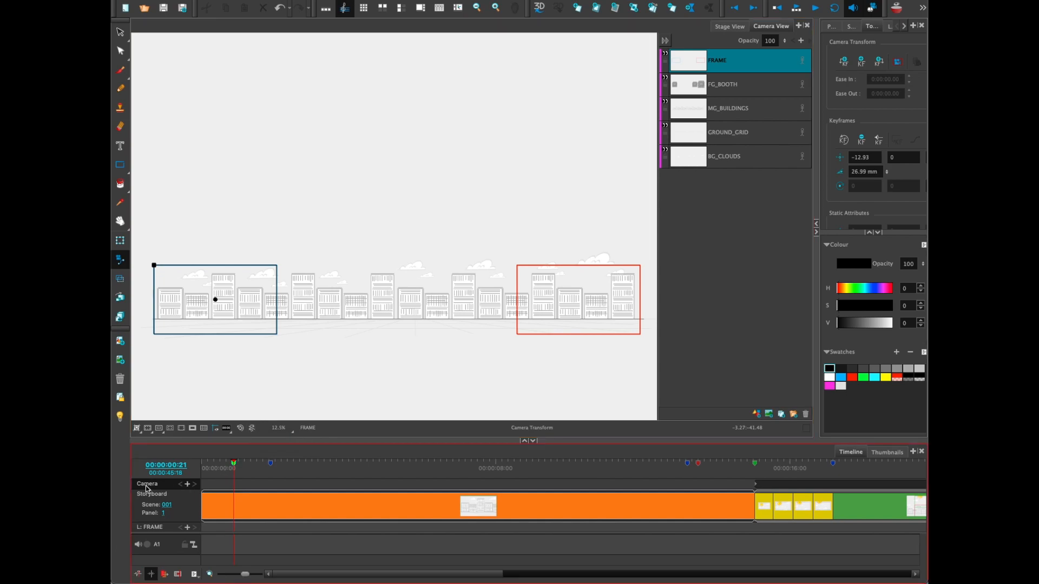
{"action": "left_click", "coordinate": [187, 484]}
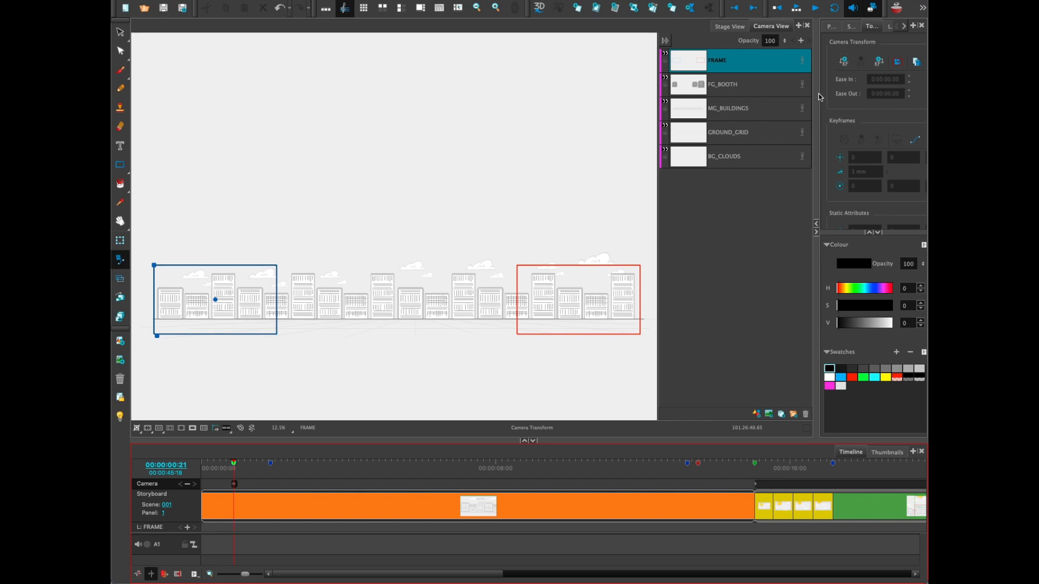
Add a second camera keyframe at the CAM STOP marker, 00:00:13:12
{"action": "left_click_drag", "start_coordinate": [816, 96], "coordinate": [708, 114]}
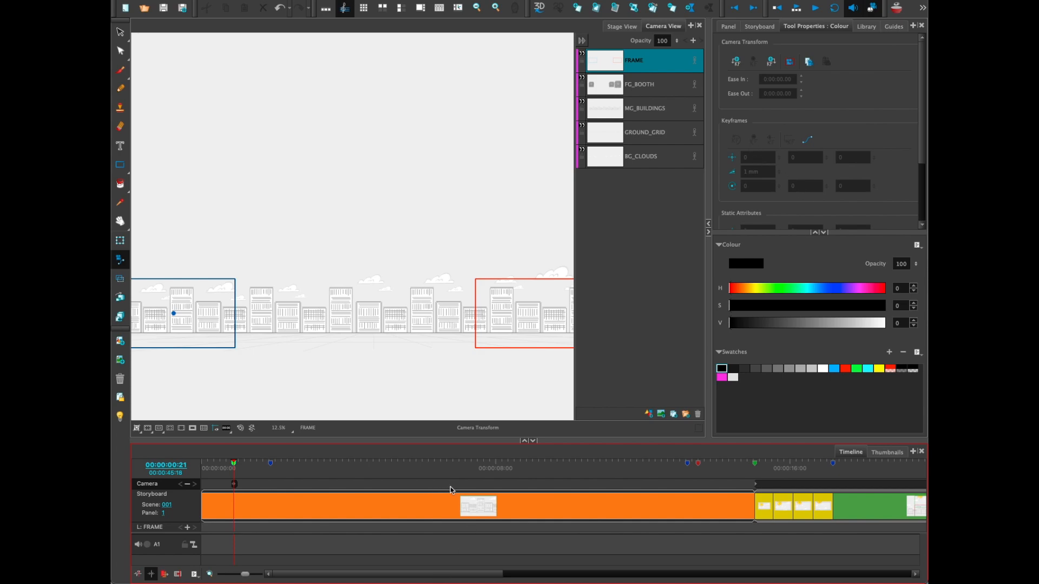
{"action": "left_click", "coordinate": [700, 465]}
{"action": "left_click", "coordinate": [698, 465]}
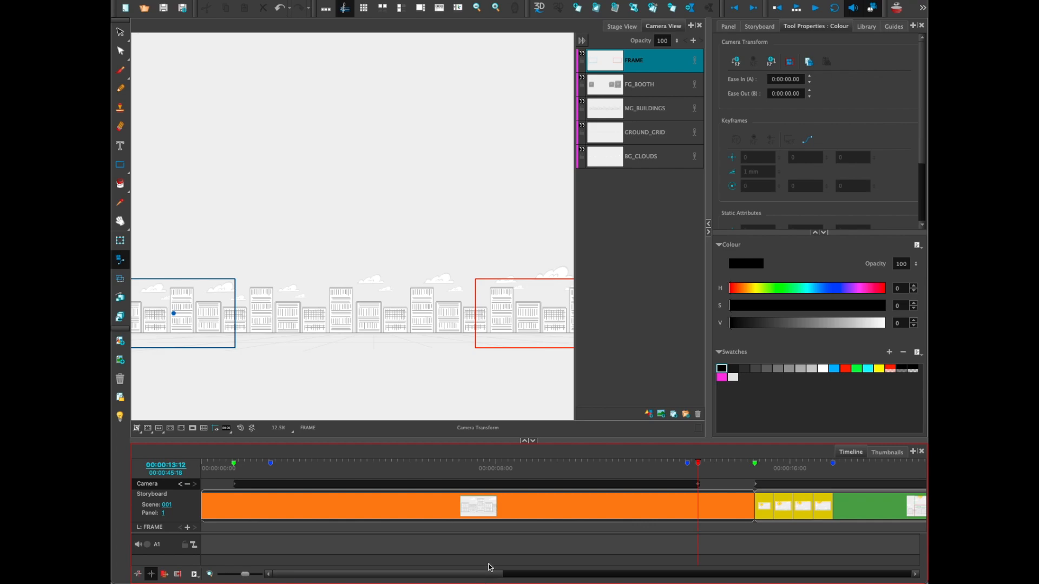
Reposition the camera at the CAM STOP keyframe onto the red end frame, about 81.73 horizontally, and scrub back to CAM START
{"action": "left_click_drag", "start_coordinate": [707, 274], "coordinate": [854, 264]}
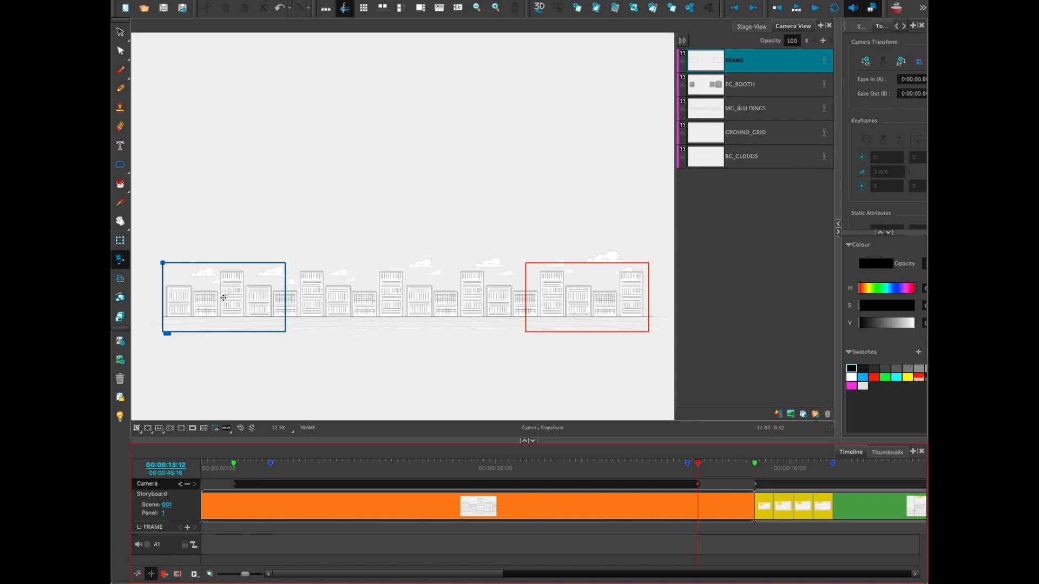
{"action": "left_click_drag", "start_coordinate": [224, 297], "coordinate": [584, 287]}
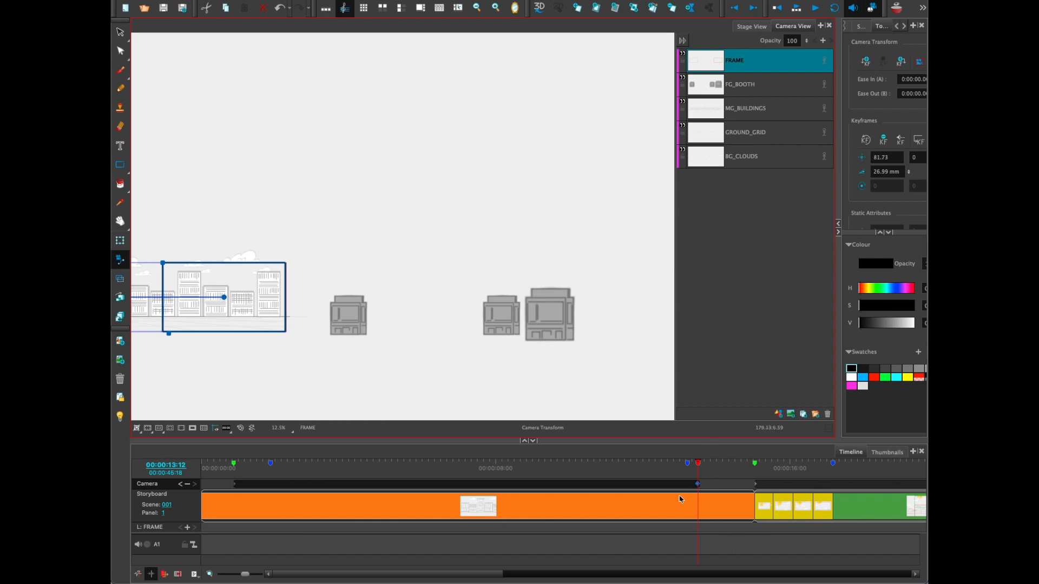
{"action": "left_click_drag", "start_coordinate": [698, 476], "coordinate": [234, 469]}
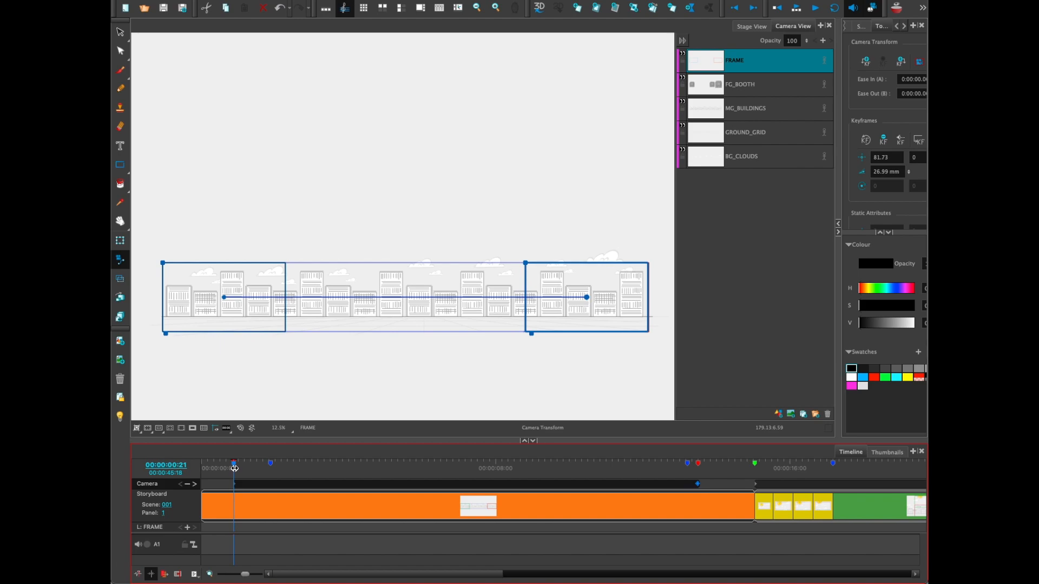
Hide the FRAME layer and restore the masked camera view at its default framing
{"action": "left_click", "coordinate": [120, 31]}
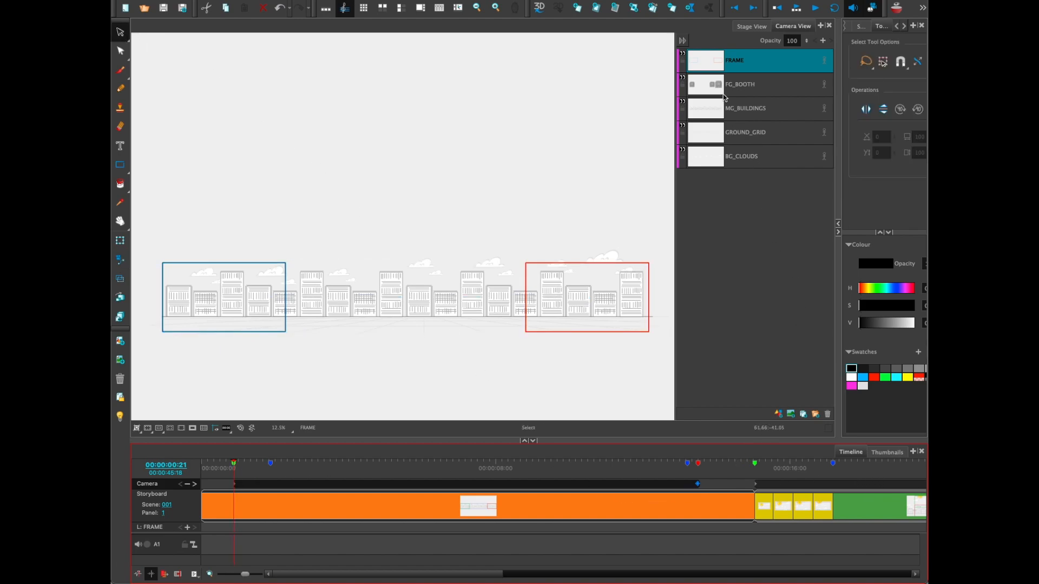
{"action": "left_click", "coordinate": [683, 53]}
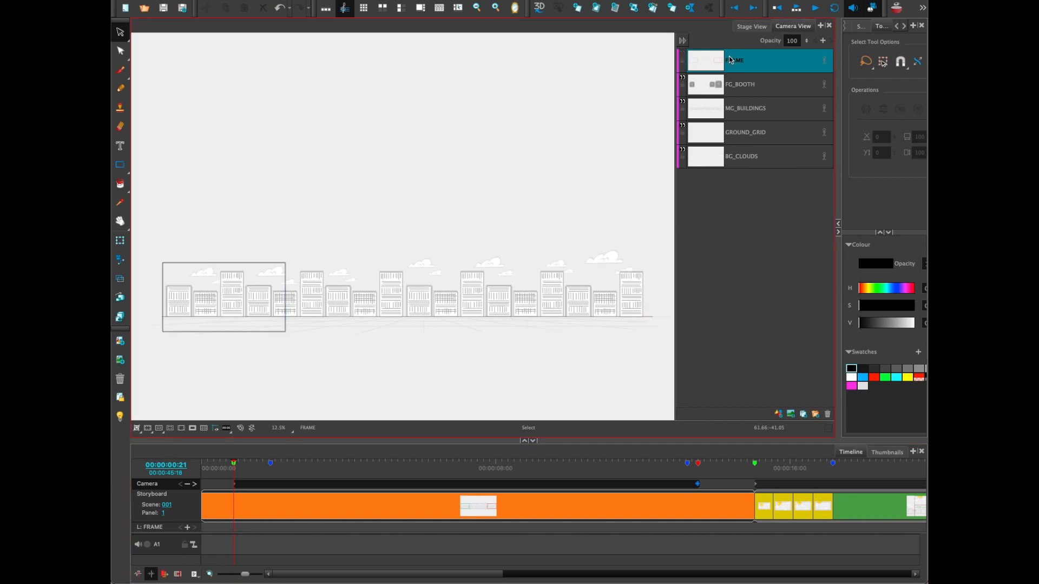
{"action": "left_click", "coordinate": [193, 428]}
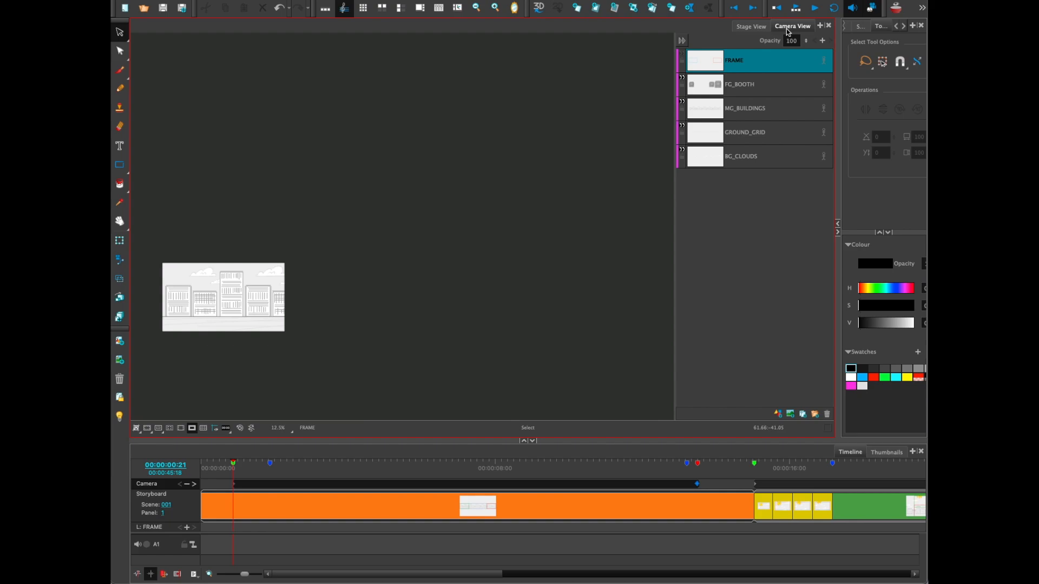
{"action": "left_click", "coordinate": [240, 429]}
{"action": "key", "text": "space"}
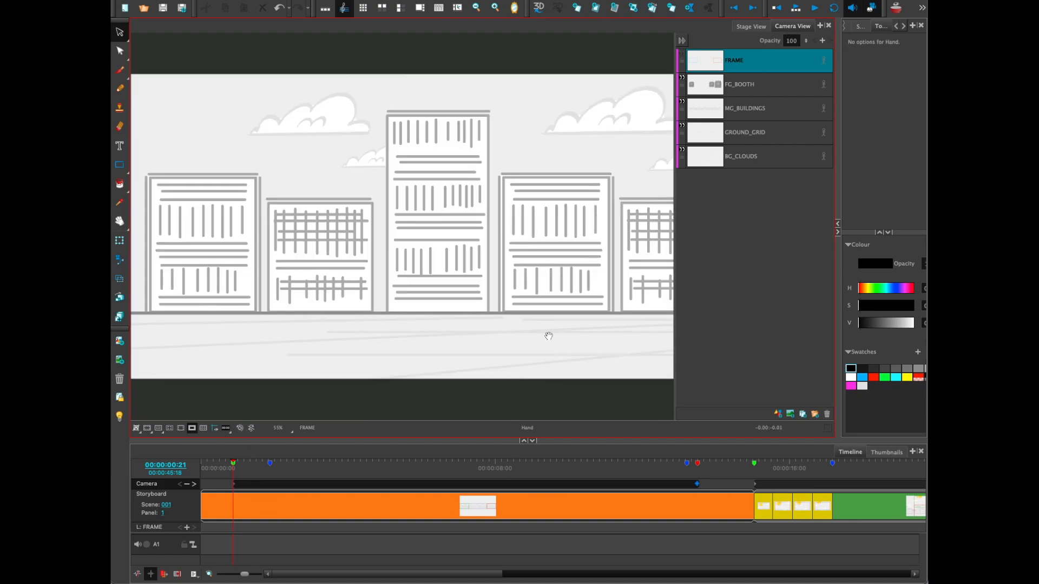
Play the scene from its first frame in the camera view to review the camera pan
{"action": "left_click_drag", "start_coordinate": [549, 339], "coordinate": [555, 338]}
{"action": "key", "text": "1"}
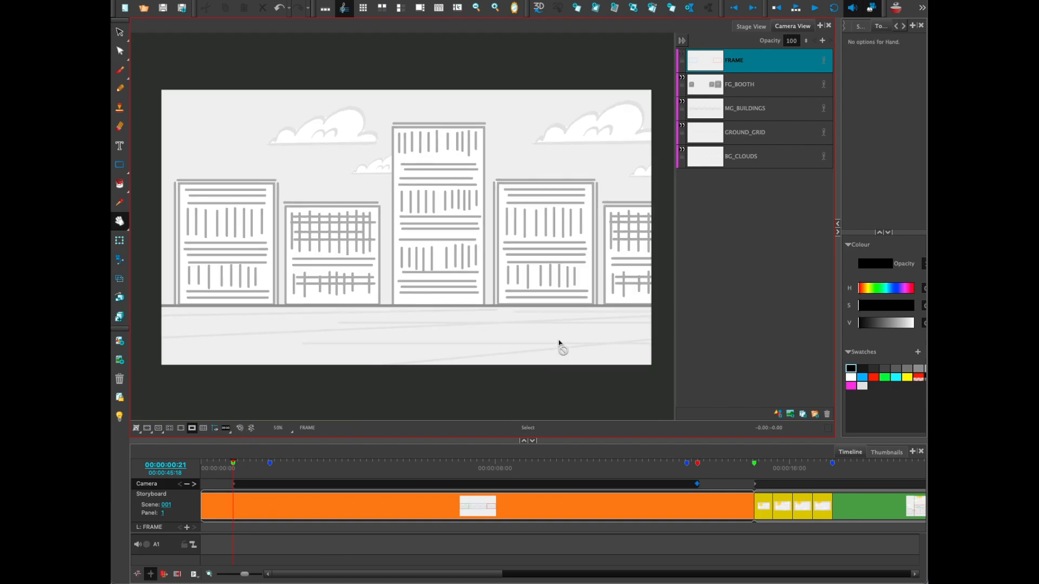
{"action": "left_click_drag", "start_coordinate": [559, 343], "coordinate": [555, 351]}
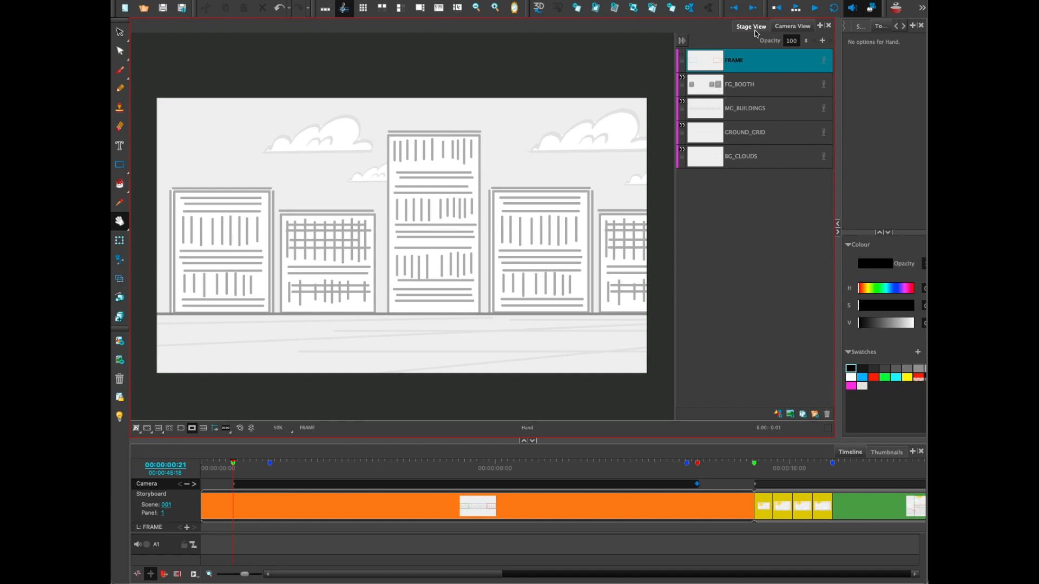
{"action": "left_click", "coordinate": [792, 26]}
{"action": "left_click", "coordinate": [622, 471]}
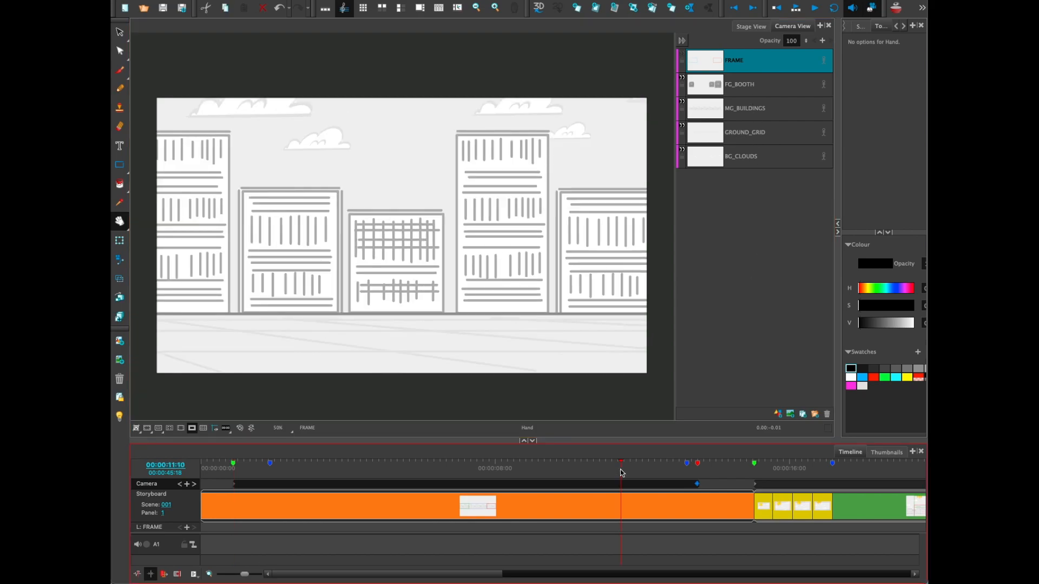
{"action": "key", "text": "Home"}
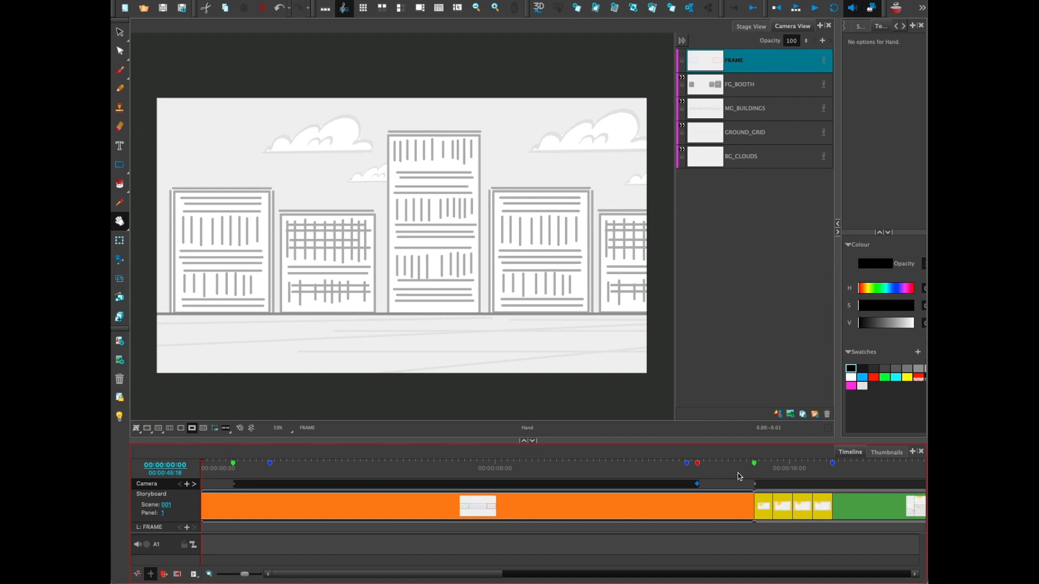
{"action": "key", "text": "Return"}
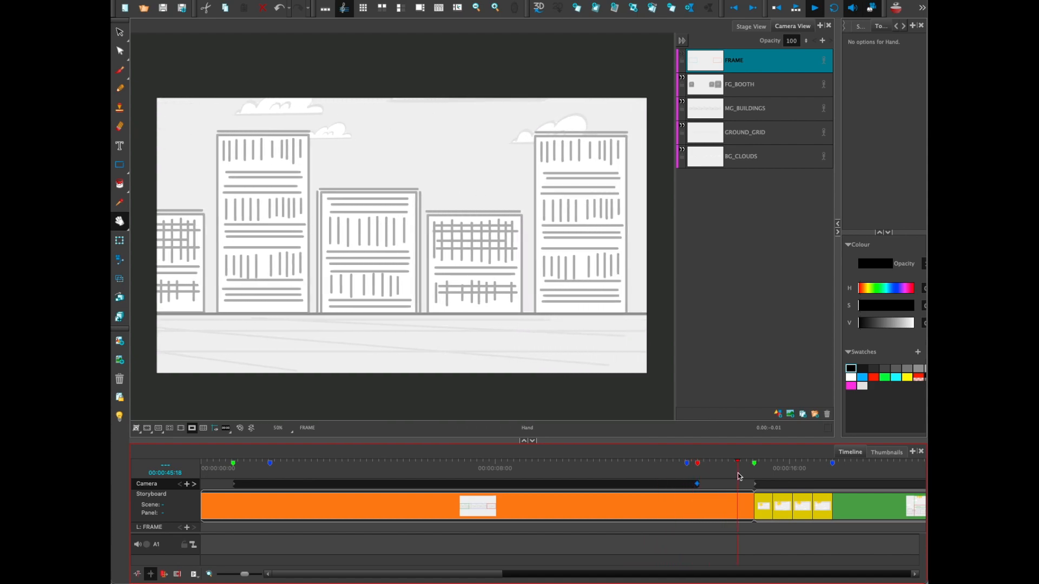
{"action": "key", "text": "space"}
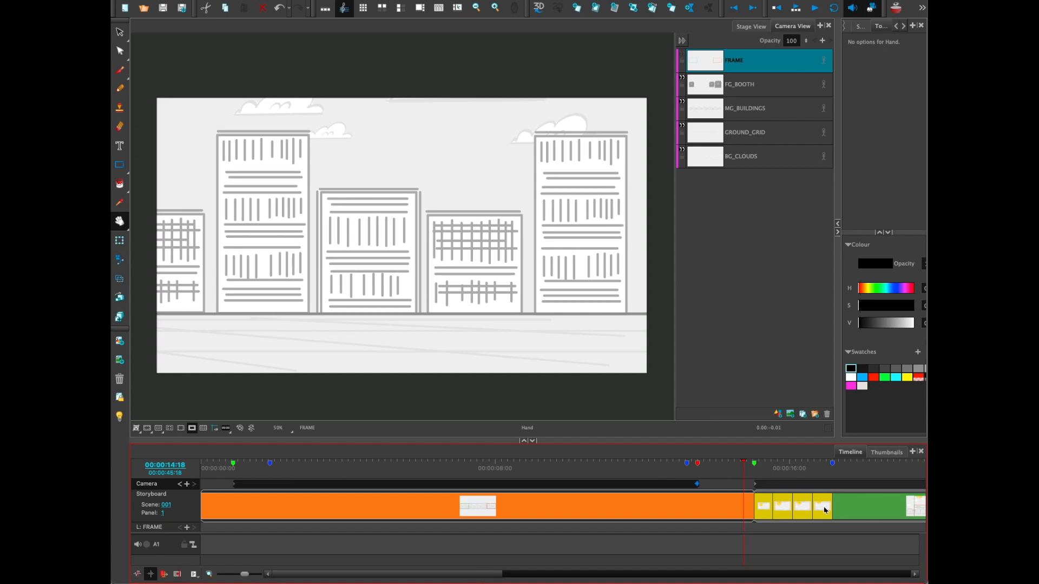
{"action": "left_click", "coordinate": [728, 468]}
{"action": "key", "text": "Home"}
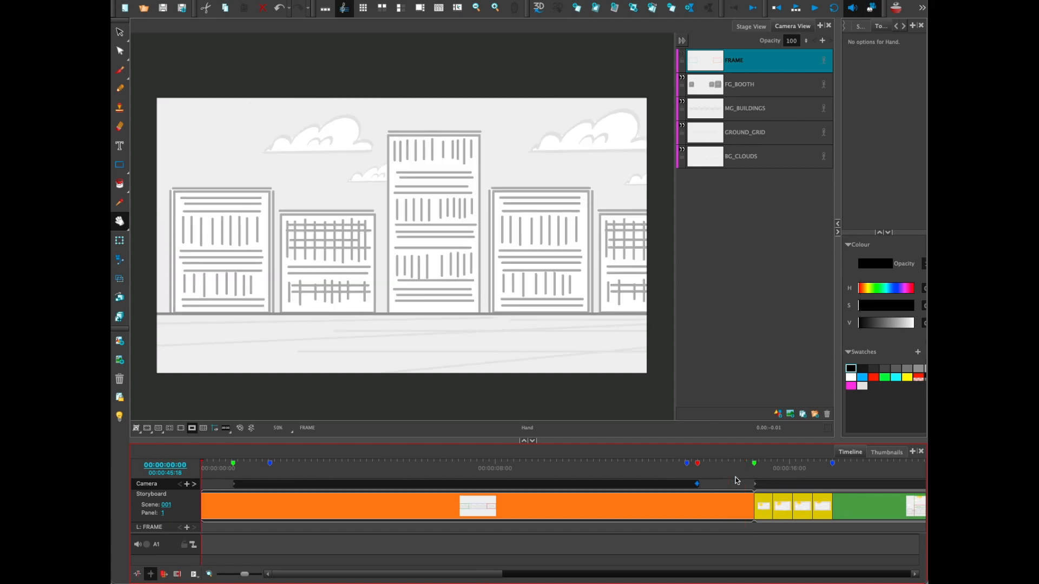
Turn off the camera mask and bring the booth artwork outside the camera frame into view
{"action": "left_click", "coordinate": [192, 428]}
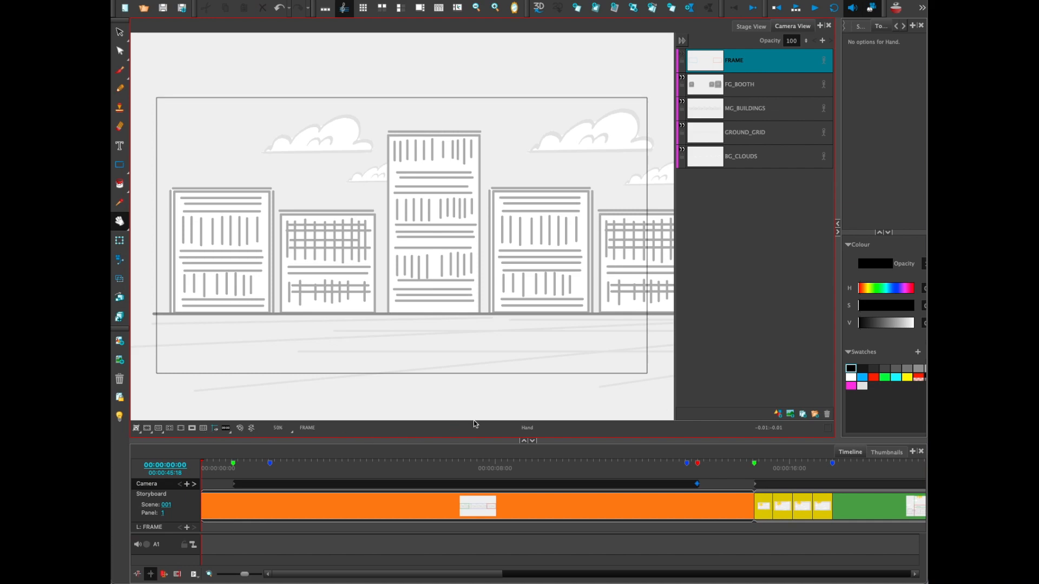
{"action": "key", "text": "1"}
{"action": "key", "text": "1"}
{"action": "key", "text": "1"}
{"action": "key", "text": "1"}
{"action": "key", "text": "1"}
{"action": "mouse_move", "coordinate": [601, 383]}
{"action": "left_mouse_down"}
{"action": "mouse_move", "coordinate": [551, 366]}
{"action": "mouse_move", "coordinate": [453, 366]}
{"action": "mouse_move", "coordinate": [362, 387]}
{"action": "mouse_move", "coordinate": [376, 383]}
{"action": "left_mouse_up"}
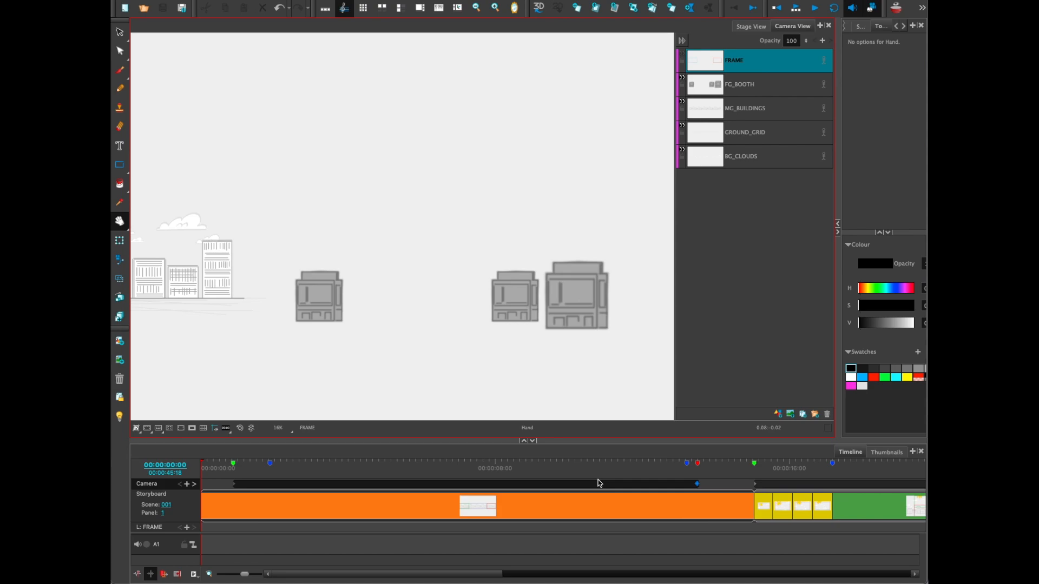
{"action": "left_click_drag", "start_coordinate": [400, 370], "coordinate": [446, 376]}
{"action": "left_click_drag", "start_coordinate": [517, 367], "coordinate": [495, 348]}
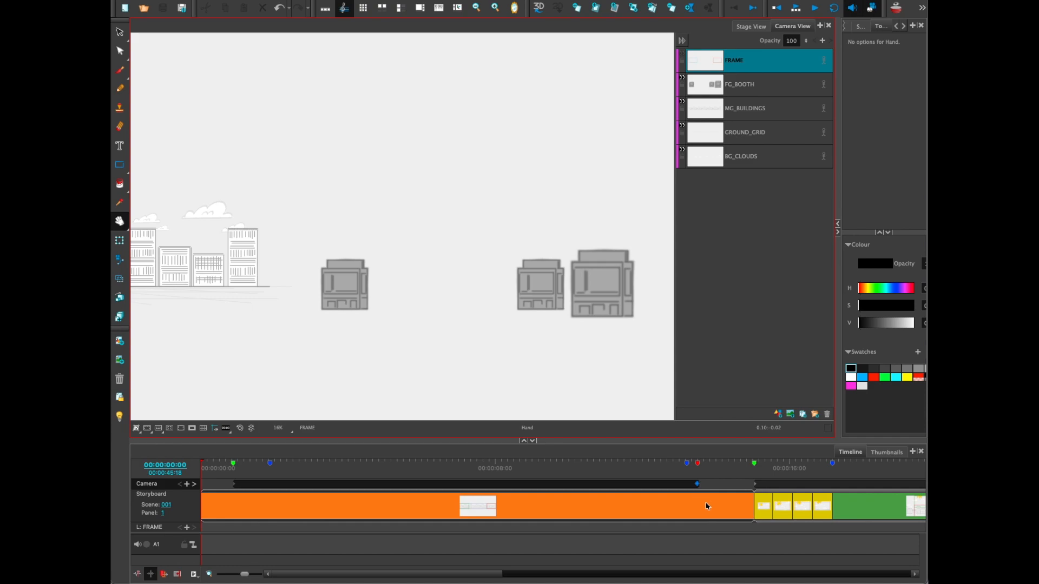
Select the FG_BOOTH layer and show the FRAME layer, with both camera frames and all booths in view
{"action": "key", "text": "Down"}
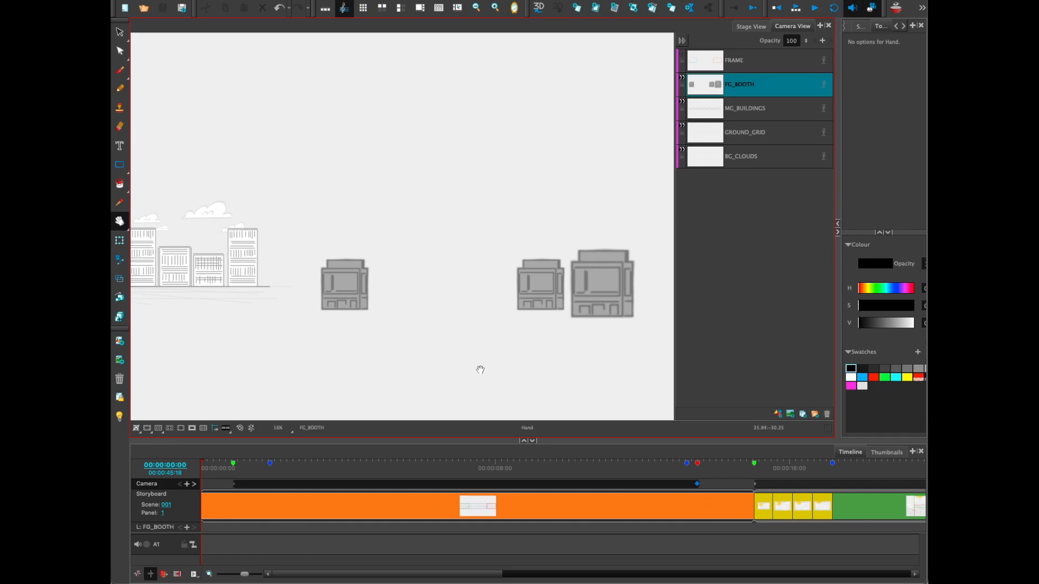
{"action": "left_click_drag", "start_coordinate": [402, 381], "coordinate": [548, 377]}
{"action": "key", "text": "2"}
{"action": "key", "text": "2"}
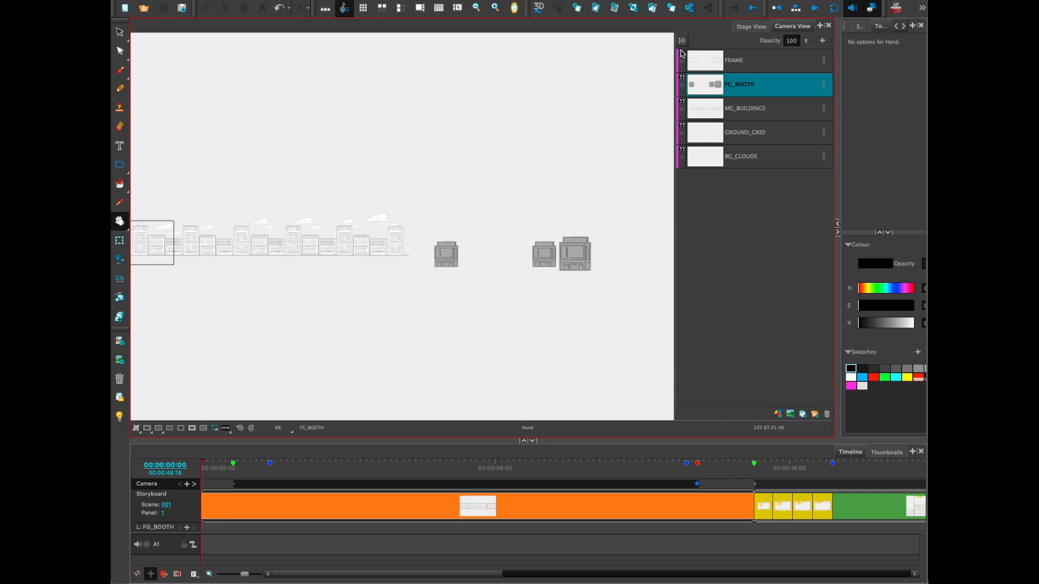
{"action": "left_click_drag", "start_coordinate": [440, 383], "coordinate": [515, 399]}
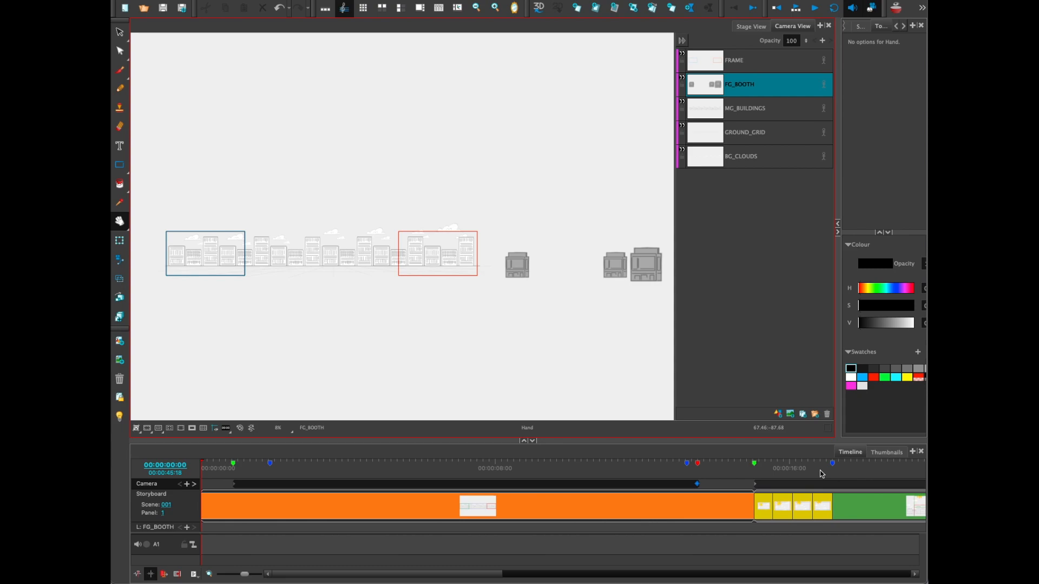
Add a layer keyframe to FG_BOOTH at the blue marker, 00:00:01:21, with the Layer Transform tool active
{"action": "left_click", "coordinate": [122, 243]}
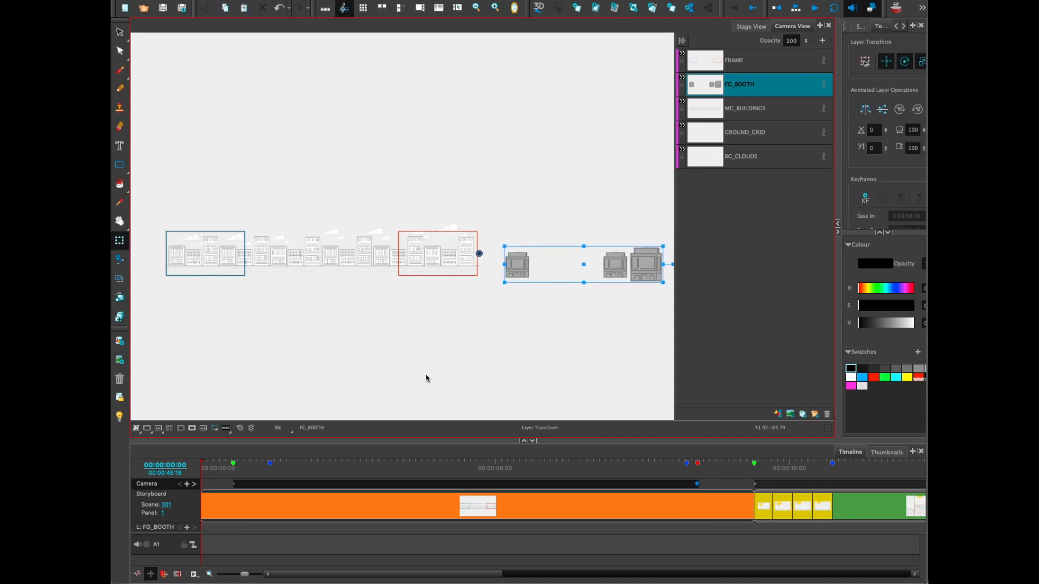
{"action": "key", "text": "space"}
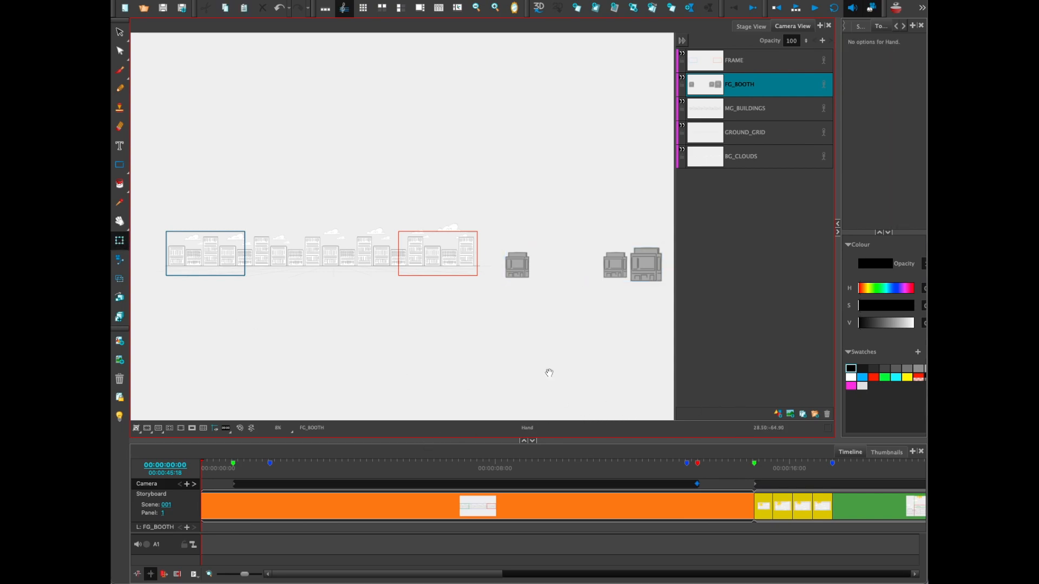
{"action": "left_click_drag", "start_coordinate": [547, 371], "coordinate": [559, 359]}
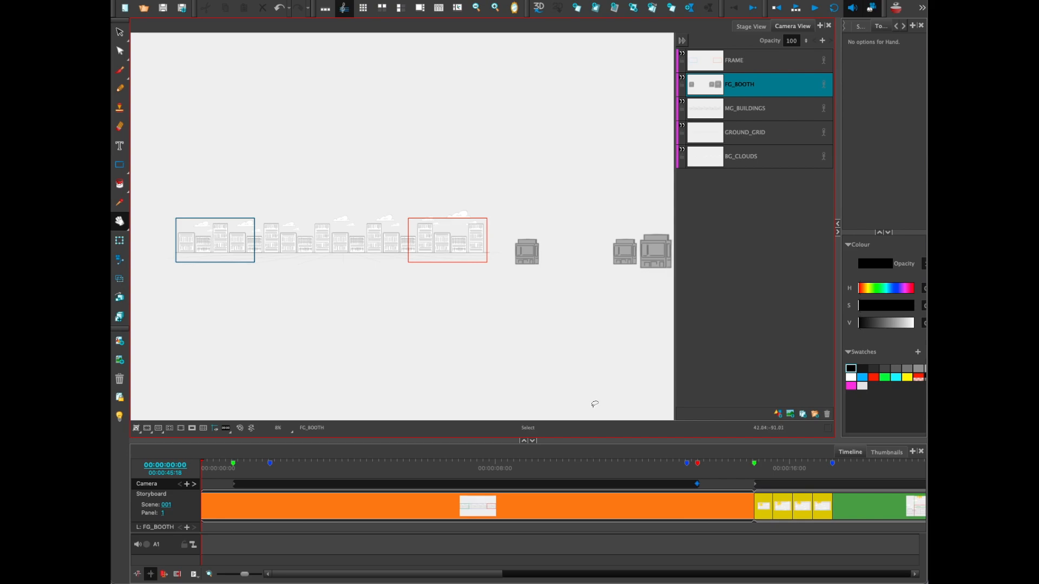
{"action": "key", "text": "1"}
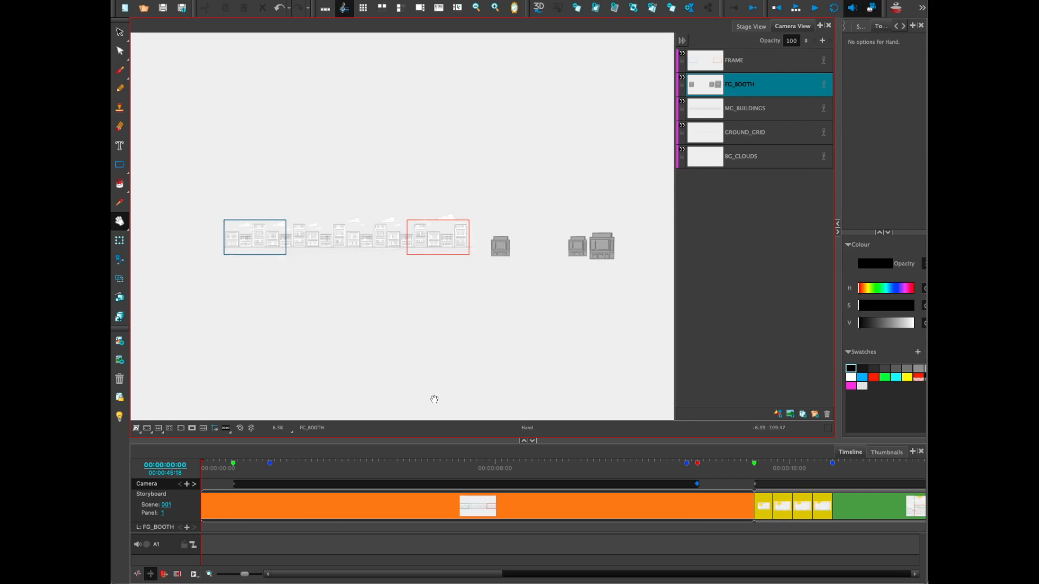
{"action": "key", "text": "space"}
{"action": "left_click_drag", "start_coordinate": [480, 364], "coordinate": [514, 366]}
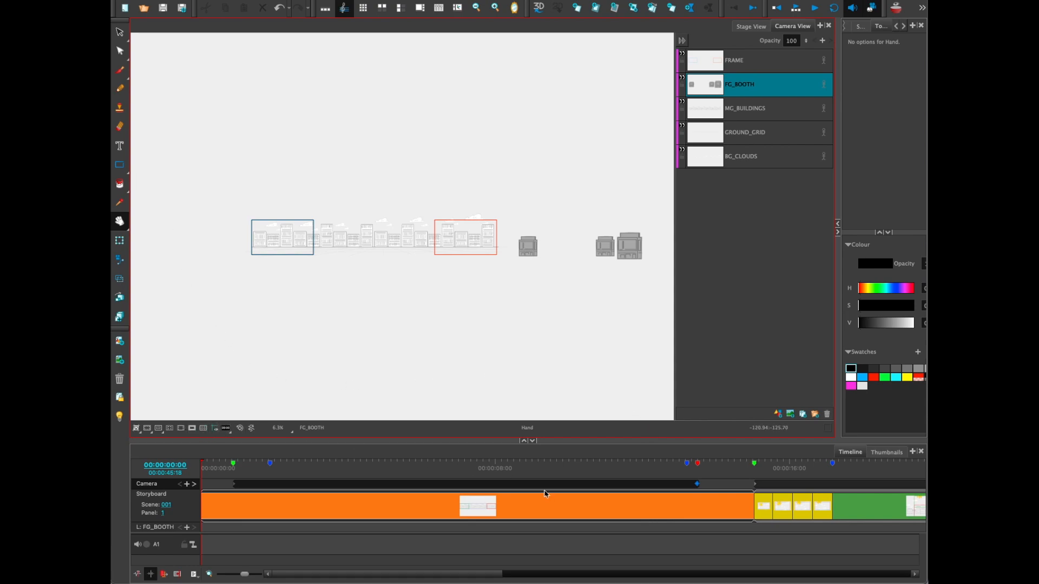
{"action": "left_click", "coordinate": [191, 428]}
{"action": "left_click", "coordinate": [191, 427]}
{"action": "left_click", "coordinate": [119, 240]}
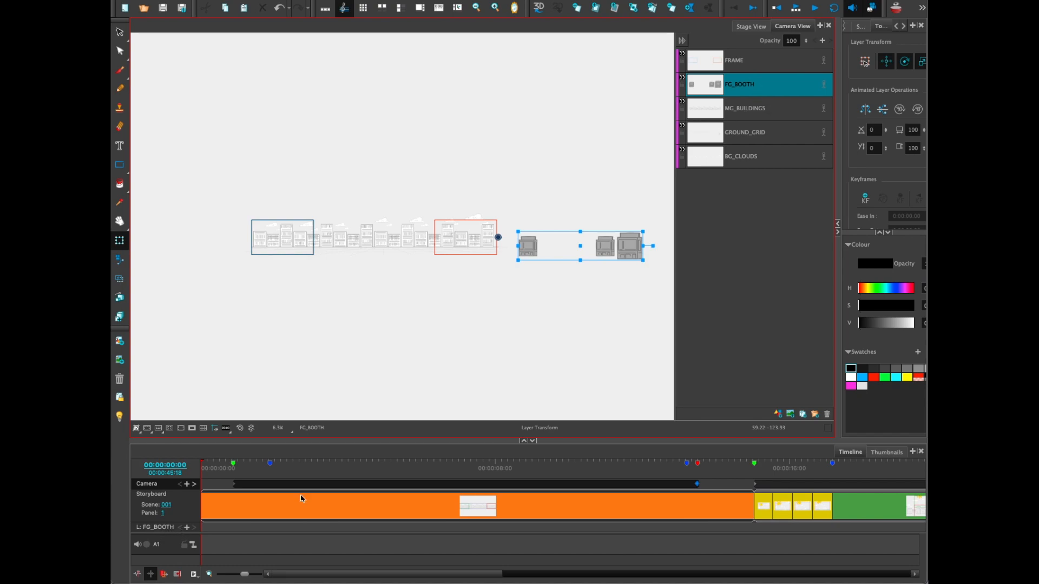
{"action": "left_click", "coordinate": [187, 529]}
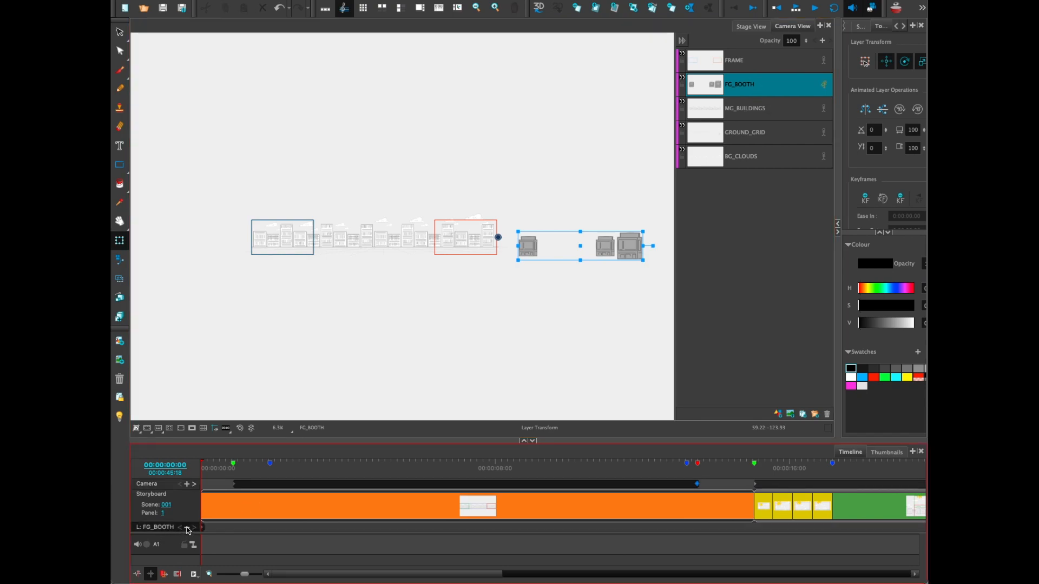
{"action": "key", "text": "ctrl+z"}
{"action": "left_click", "coordinate": [272, 467]}
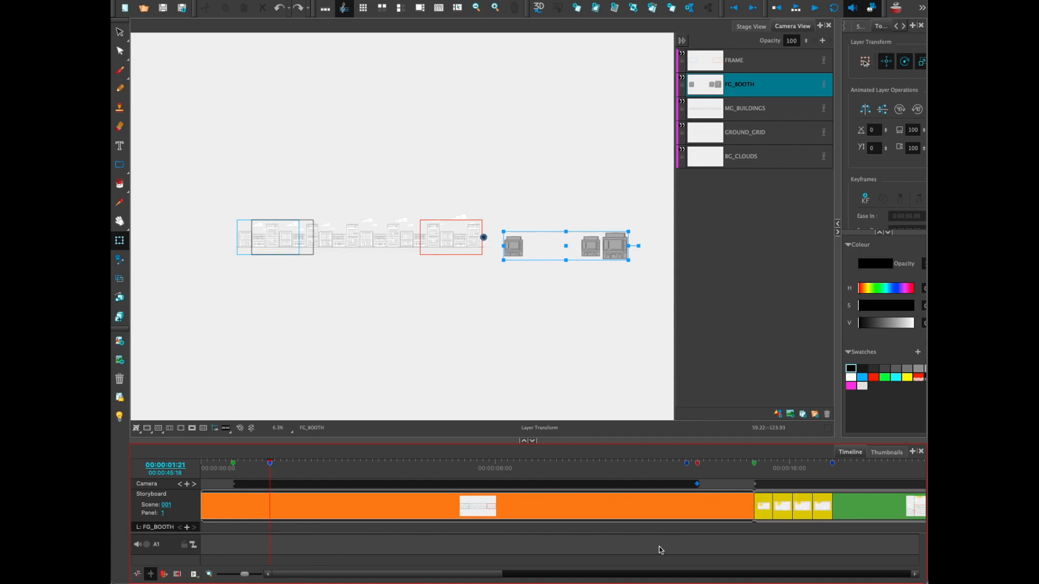
{"action": "left_click", "coordinate": [187, 528]}
Add a second FG_BOOTH keyframe at 00:00:13:05 and move the booths horizontally leftward past the blue start frame
{"action": "left_click", "coordinate": [687, 465]}
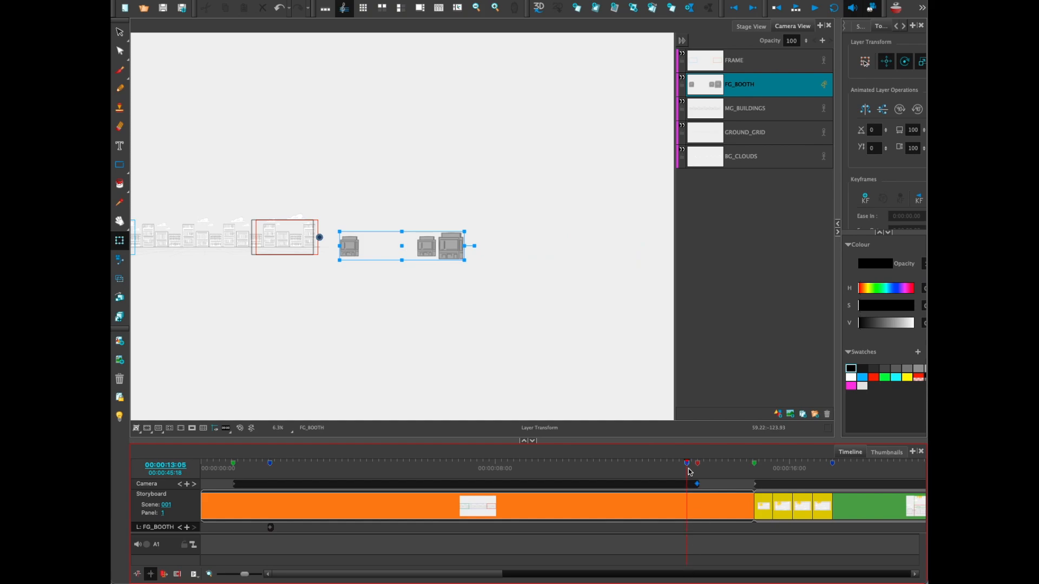
{"action": "left_click", "coordinate": [187, 528]}
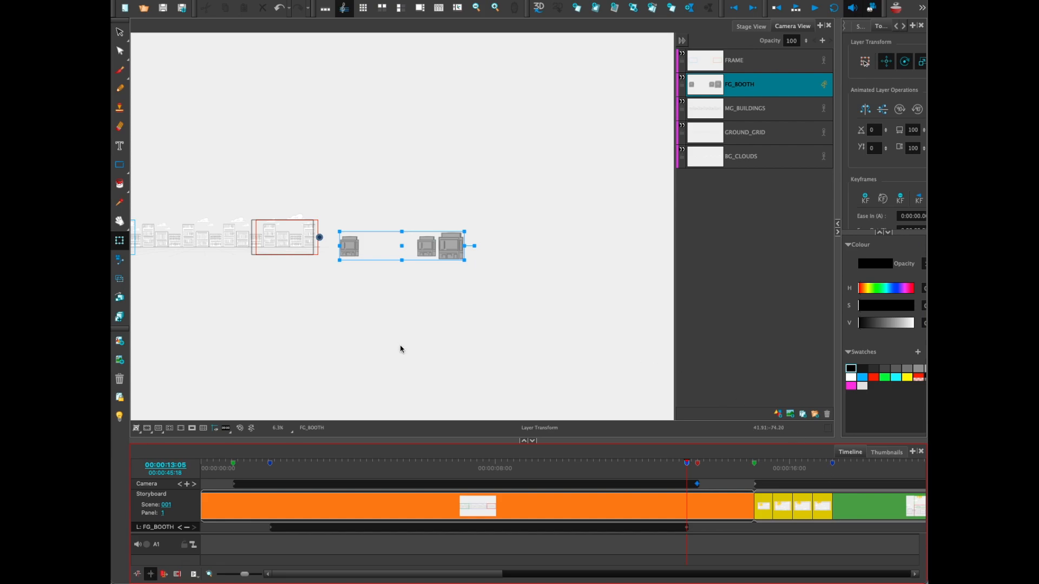
{"action": "key", "text": "space"}
{"action": "left_click_drag", "start_coordinate": [398, 343], "coordinate": [557, 346]}
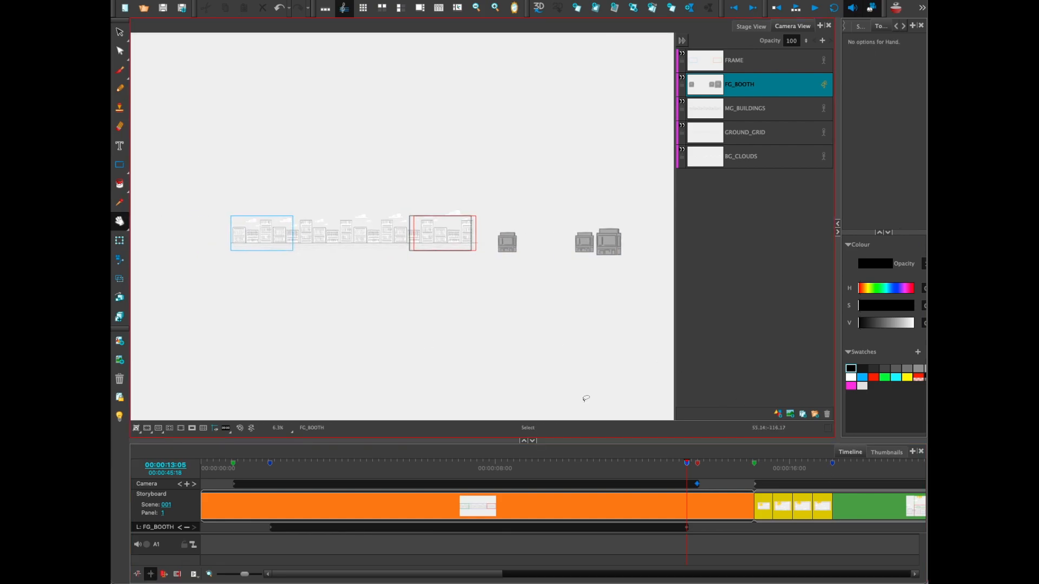
{"action": "key", "text": "minus"}
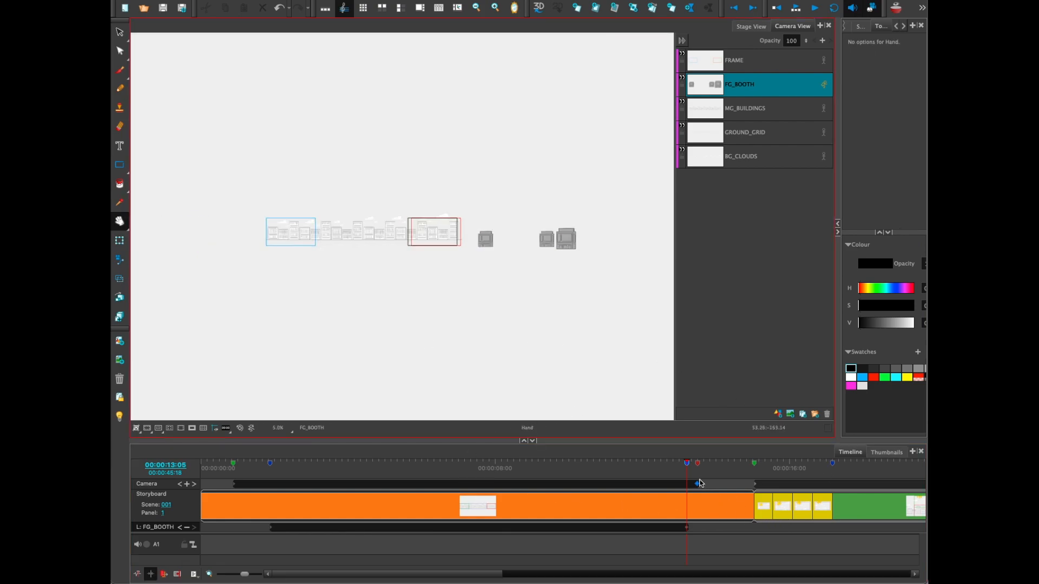
{"action": "left_click", "coordinate": [119, 240]}
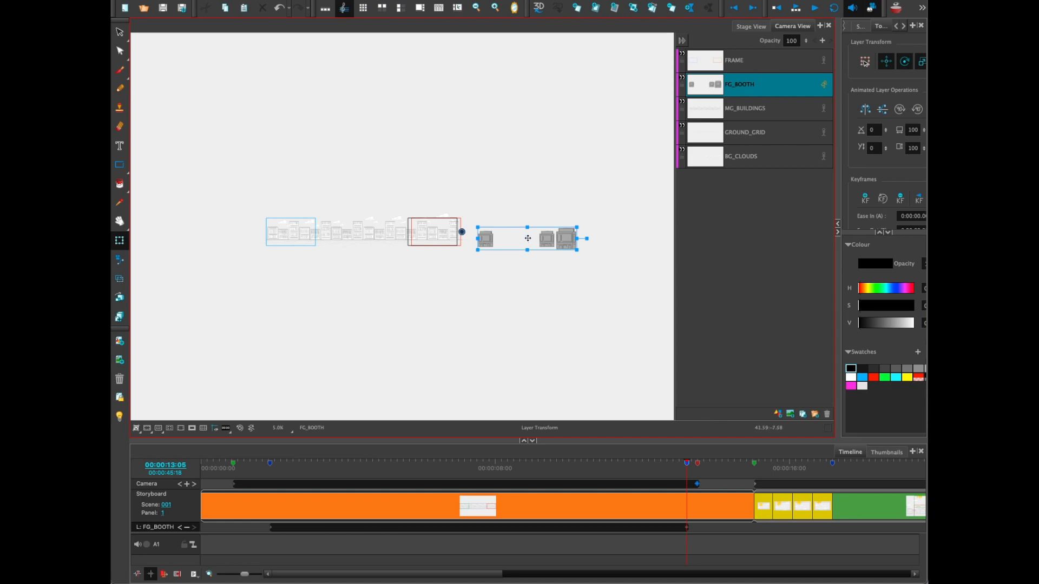
{"action": "left_click_drag", "start_coordinate": [527, 239], "coordinate": [209, 226]}
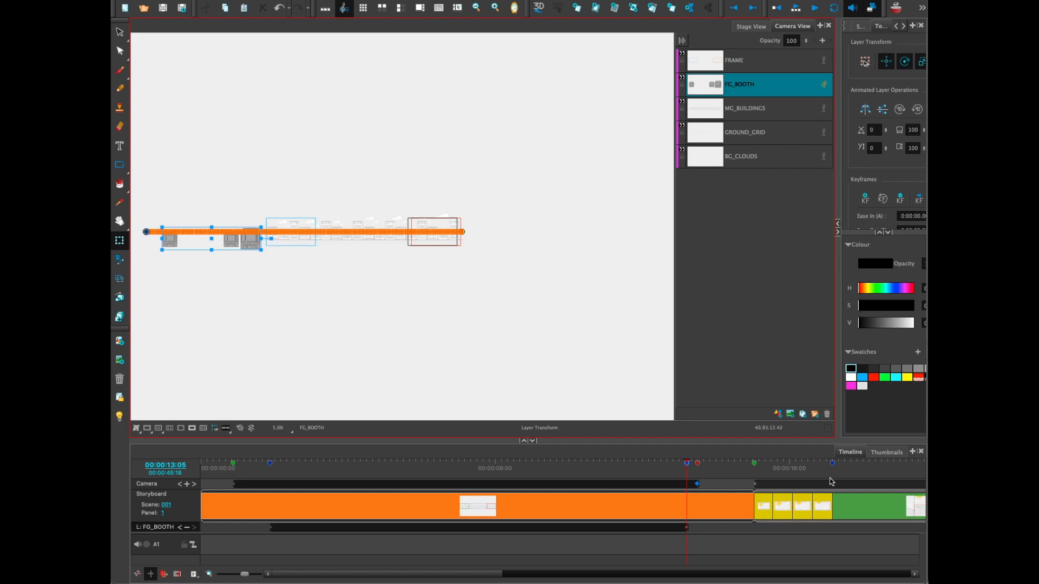
Return to CAM START at 00:00:00:21, hide the FRAME layer, and restore the masked camera view at an enlarged size
{"action": "left_click_drag", "start_coordinate": [686, 469], "coordinate": [240, 469]}
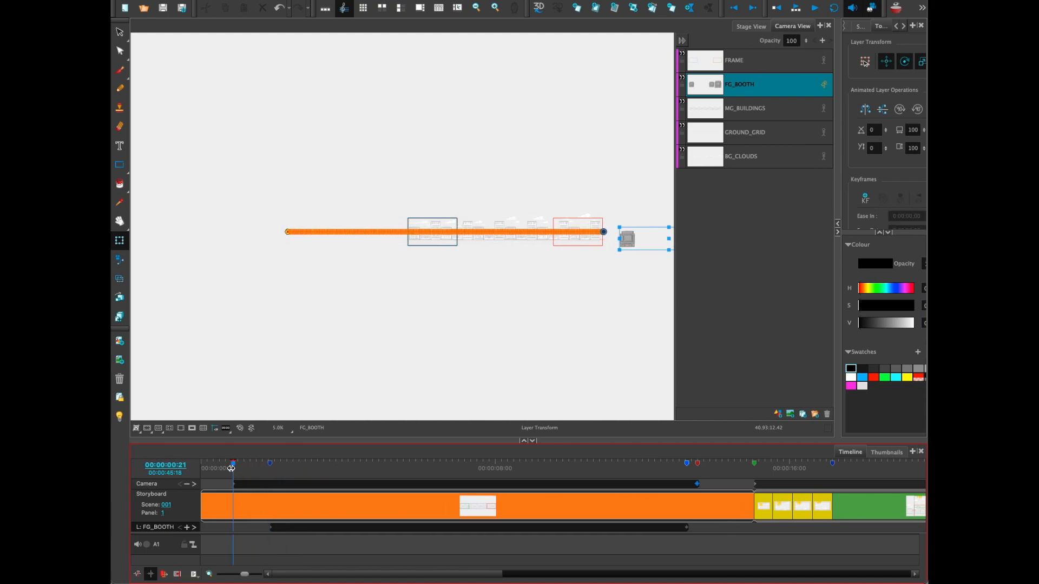
{"action": "left_click", "coordinate": [120, 33]}
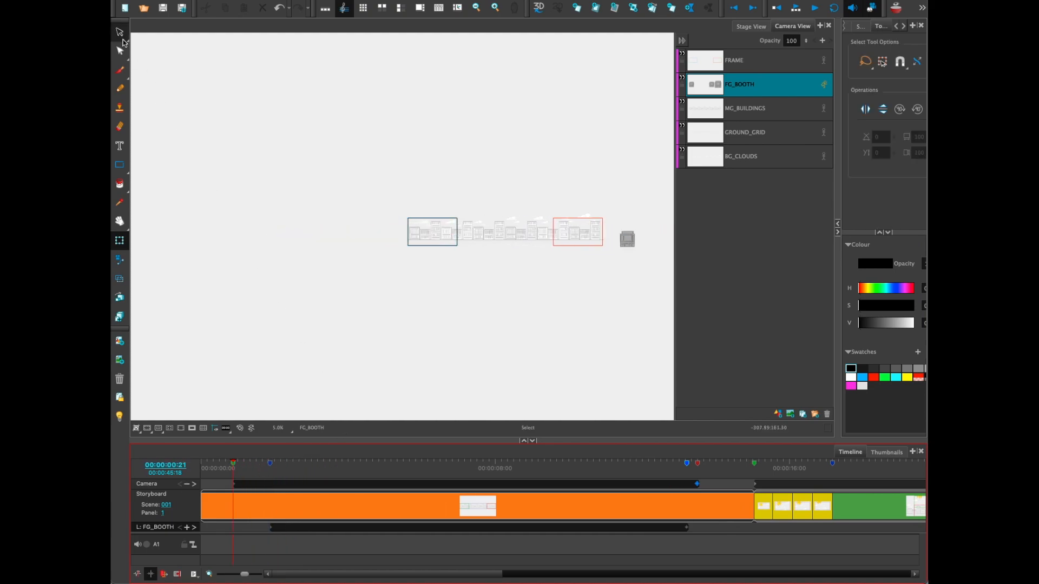
{"action": "left_click", "coordinate": [192, 428]}
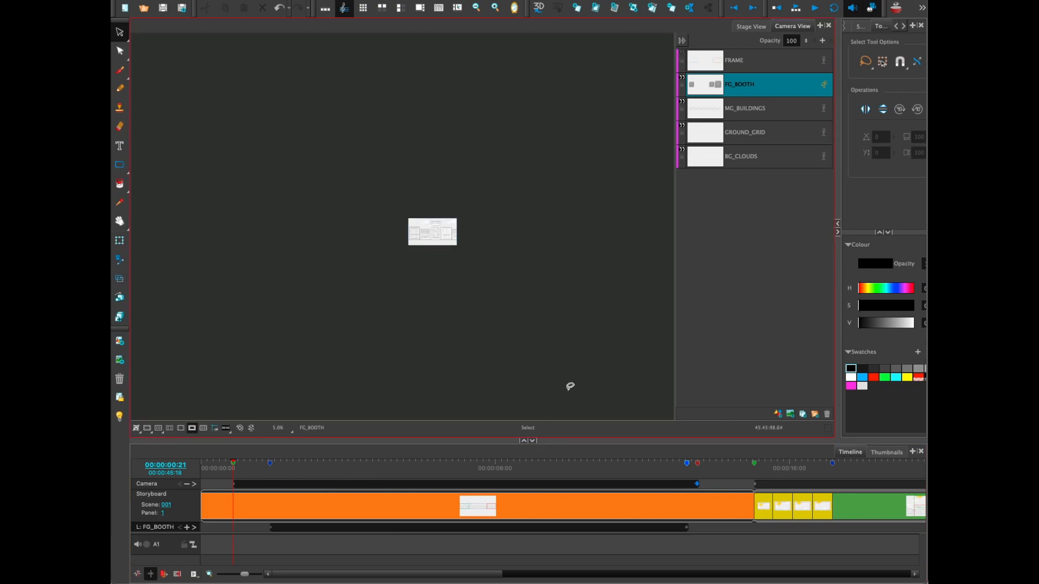
{"action": "key", "text": "space"}
{"action": "left_click_drag", "start_coordinate": [531, 339], "coordinate": [505, 361]}
{"action": "key", "text": "2"}
{"action": "key", "text": "2"}
{"action": "key", "text": "2"}
{"action": "key", "text": "2"}
{"action": "key", "text": "2"}
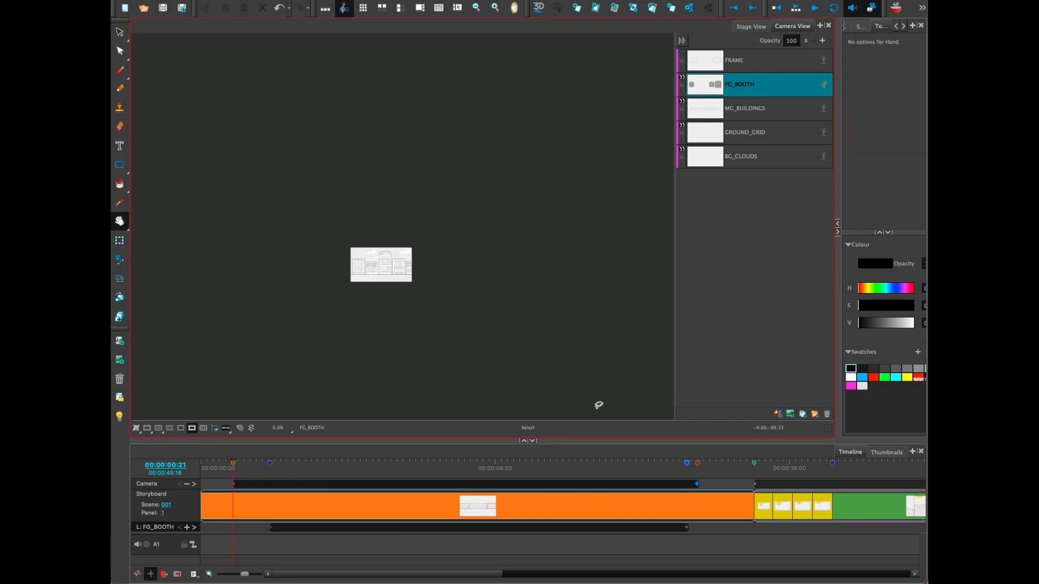
{"action": "key", "text": "space"}
{"action": "left_click_drag", "start_coordinate": [523, 359], "coordinate": [541, 217]}
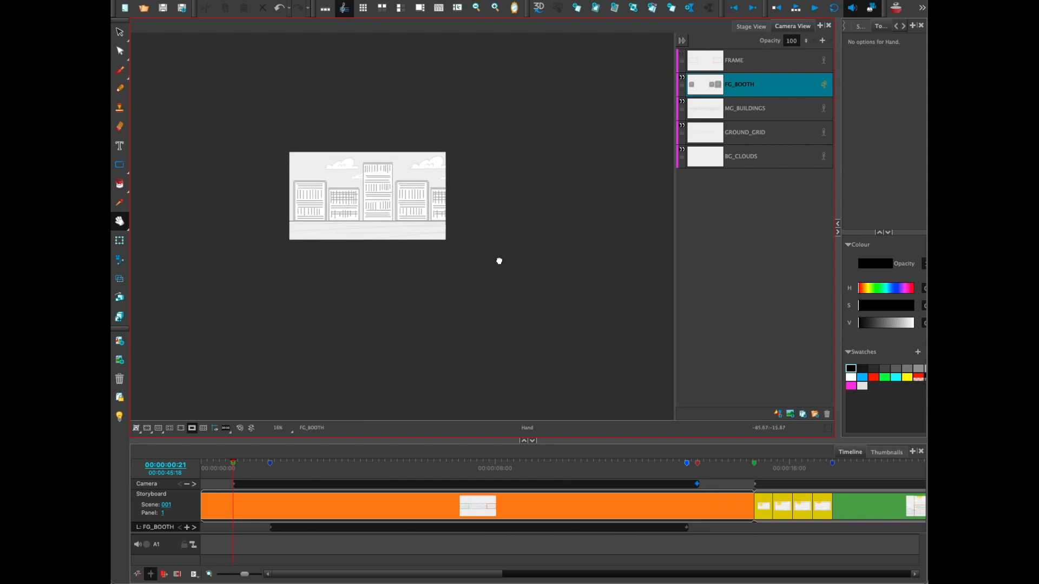
{"action": "left_click_drag", "start_coordinate": [507, 266], "coordinate": [543, 325]}
{"action": "key", "text": "2"}
{"action": "key", "text": "2"}
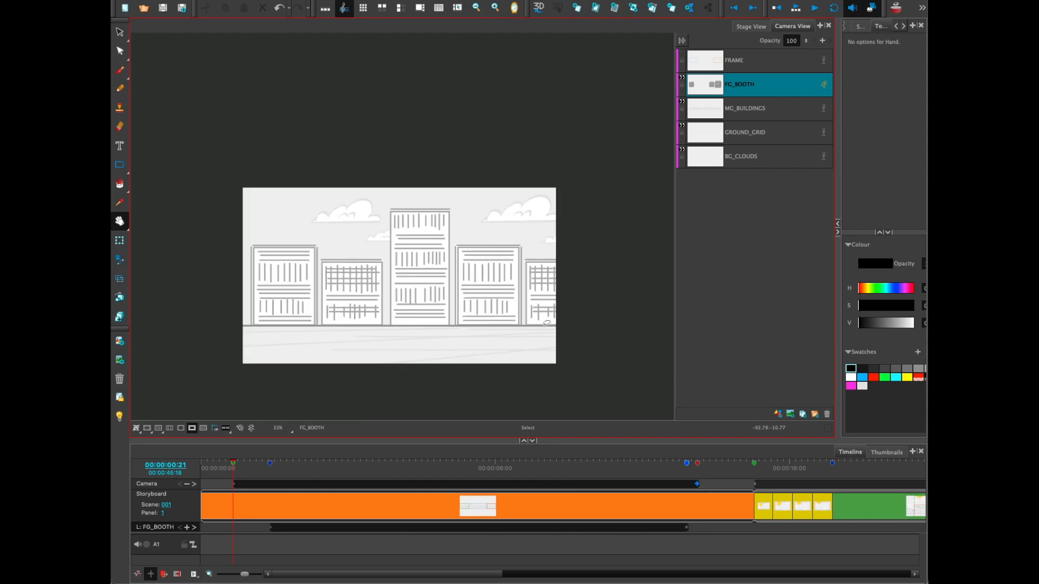
{"action": "left_click_drag", "start_coordinate": [584, 352], "coordinate": [592, 305]}
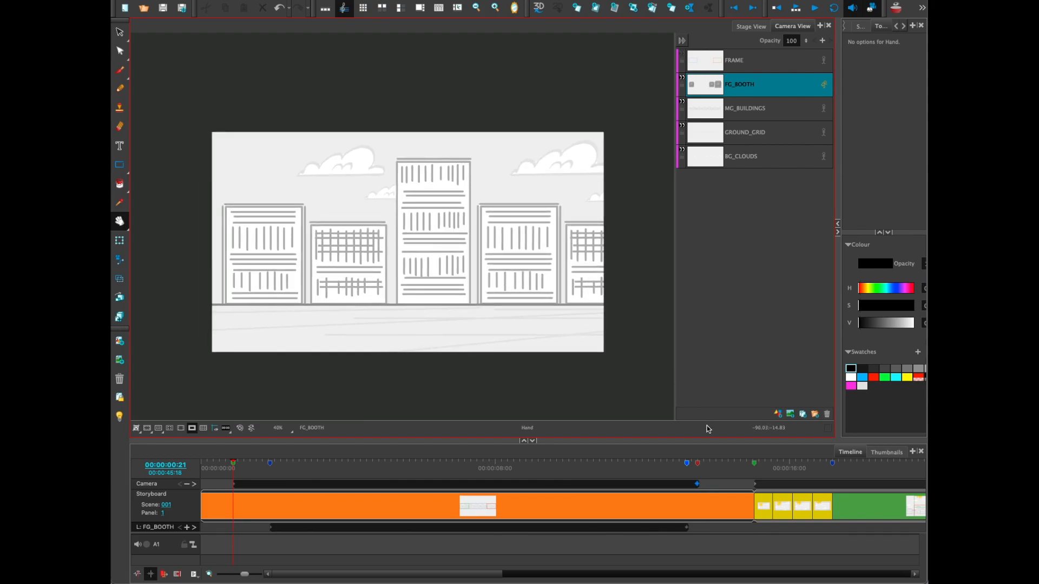
Play the scene from the start to review the booth movement with the camera pan, and return to the first frame
{"action": "key", "text": "Home"}
{"action": "key", "text": "Return"}
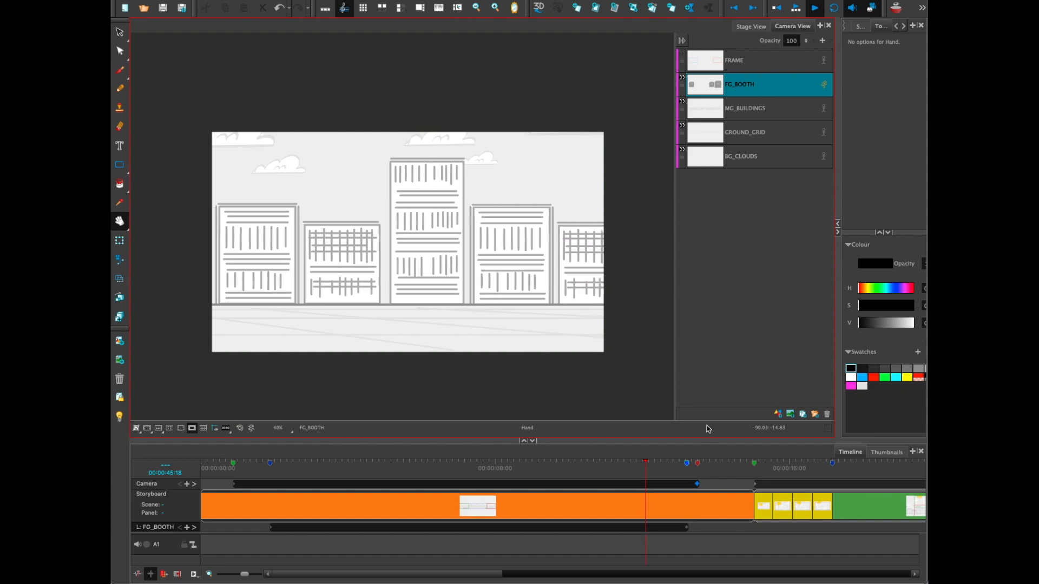
{"action": "key", "text": "space"}
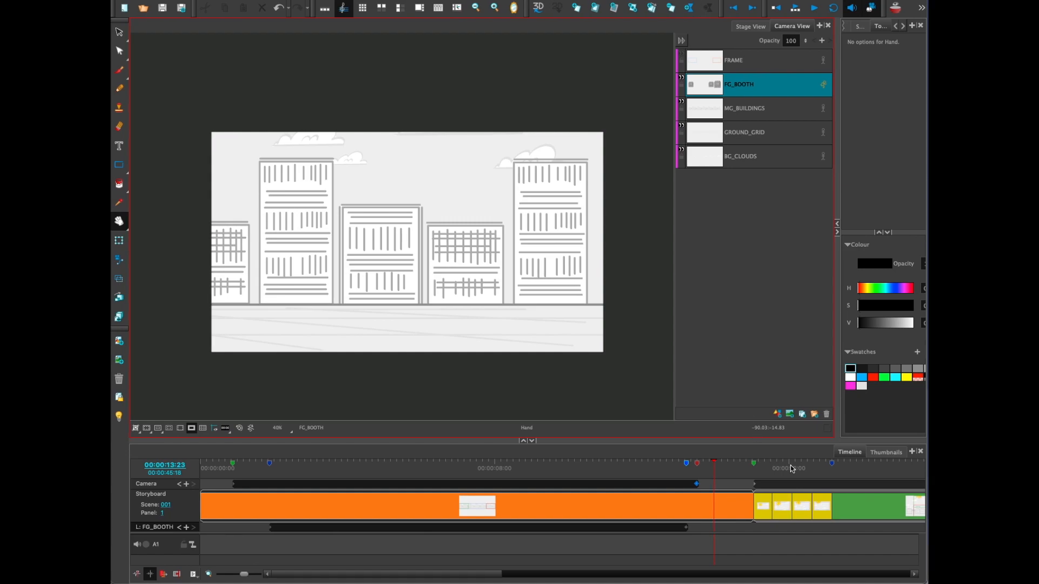
{"action": "left_click_drag", "start_coordinate": [714, 471], "coordinate": [201, 476]}
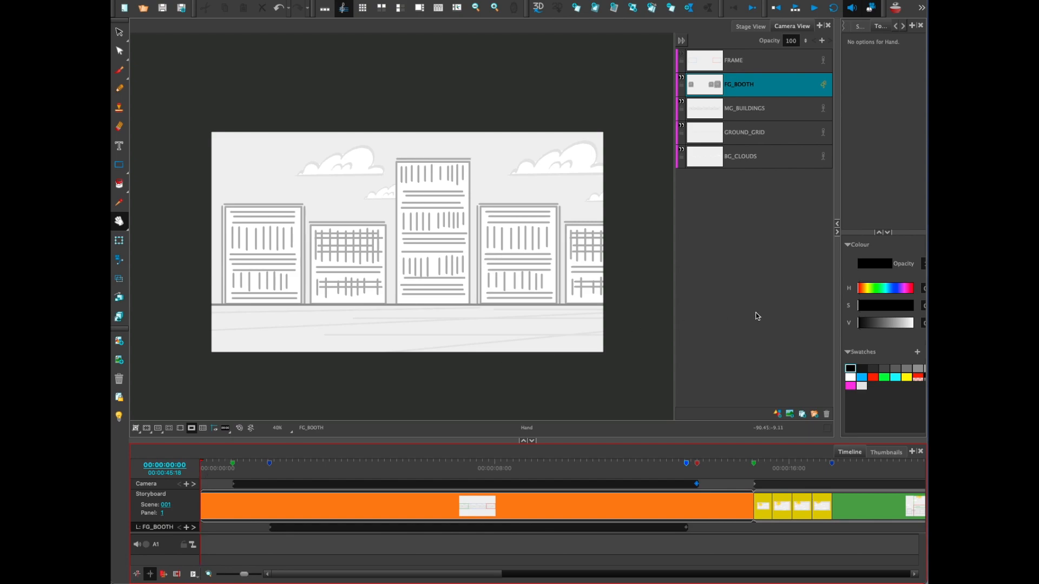
{"action": "left_click", "coordinate": [558, 323]}
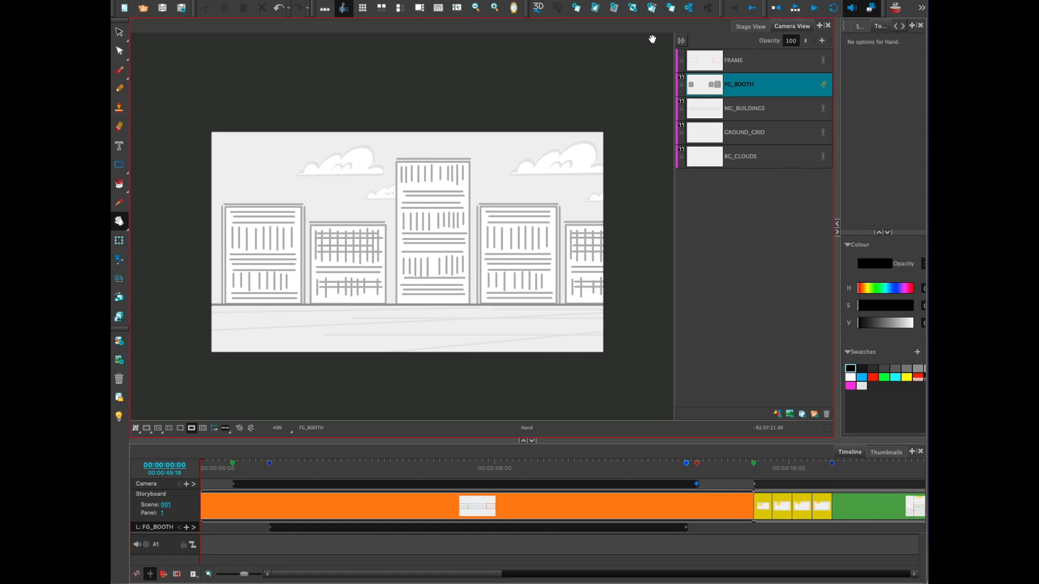